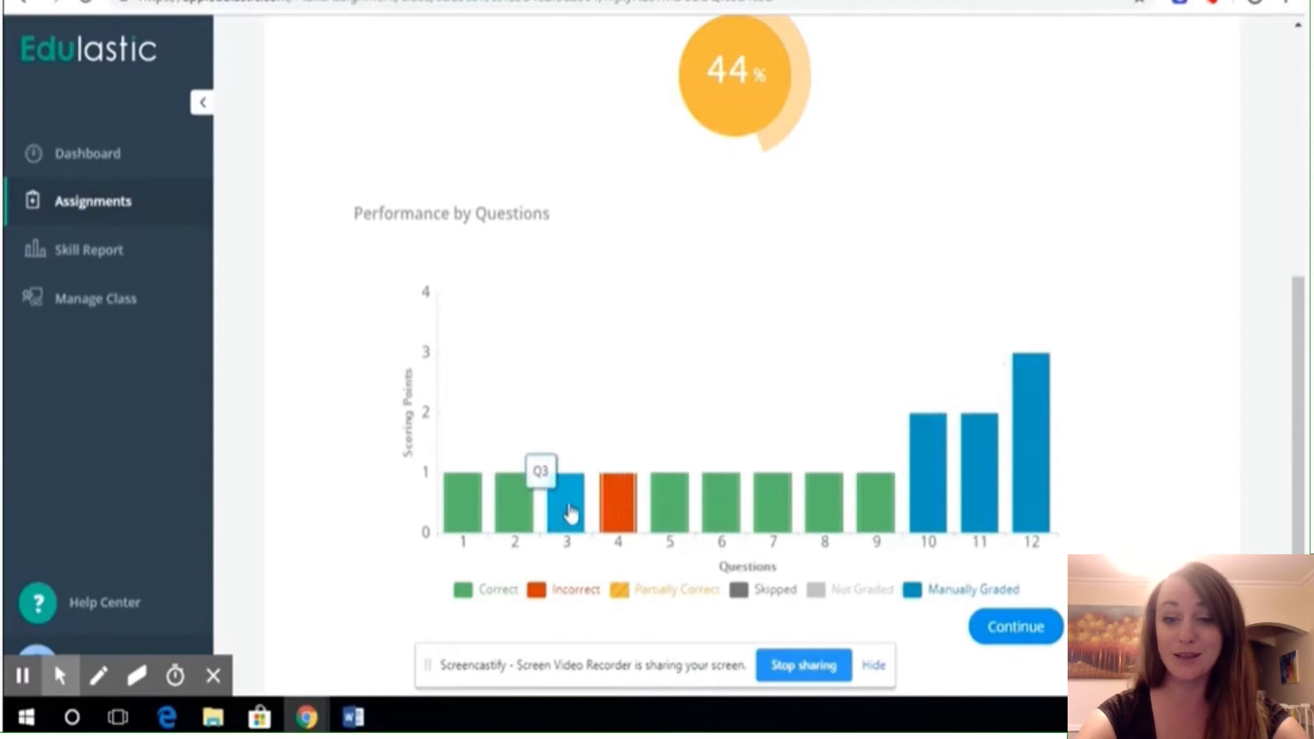
Step: Open the Question 2 response from the Performance by Questions chart and review its answer choices and solution
scroll(1283, 278, "up", 2)
scroll(1284, 279, "down", 2)
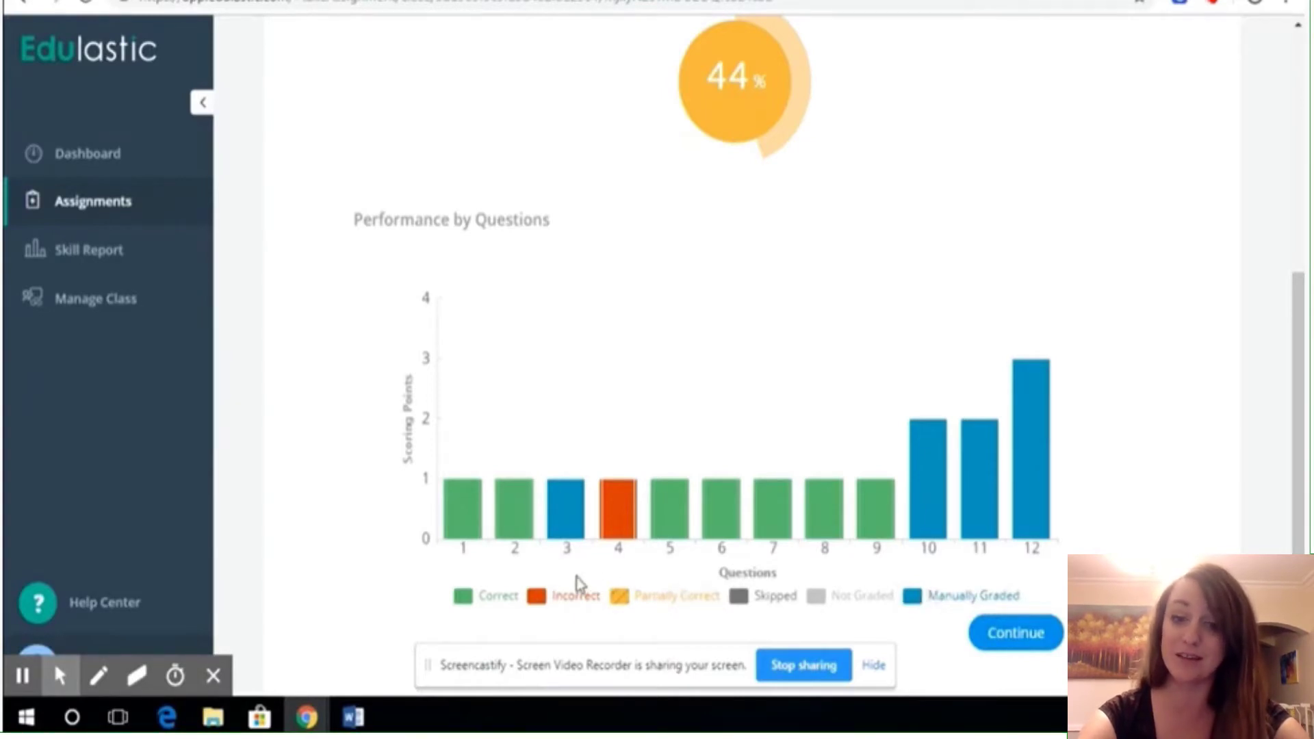
left_click(517, 513)
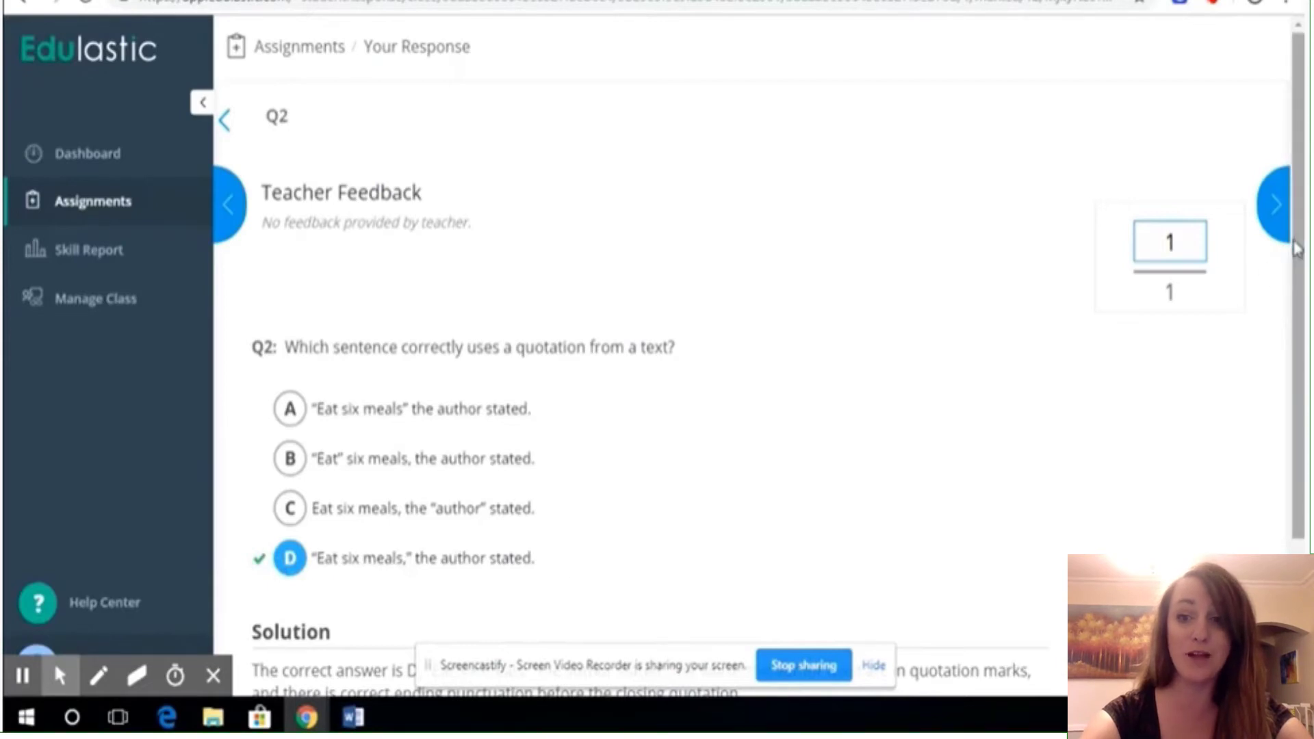
left_click_drag(1296, 240, 1296, 391)
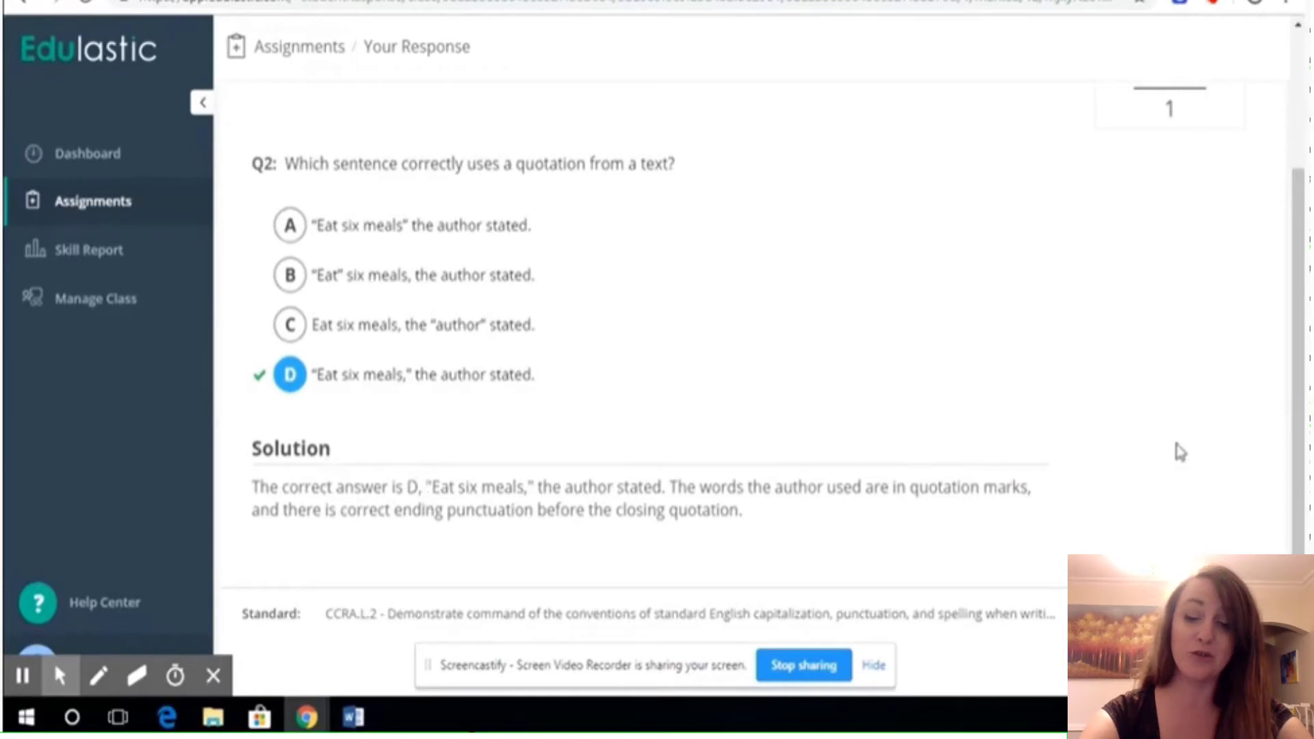
left_click_drag(1299, 445, 1299, 309)
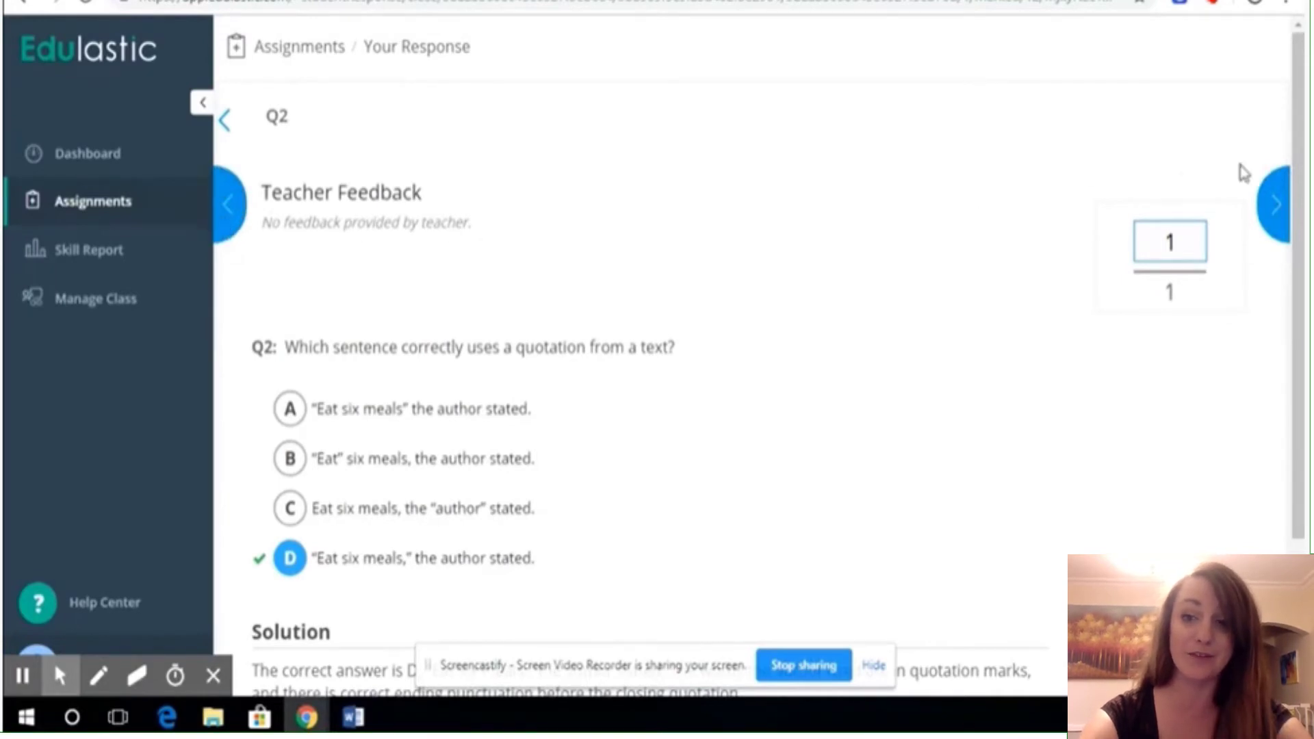
Step: Advance past Question 3 to Question 4 and inspect the punctuation choice submitted there
left_click(1276, 206)
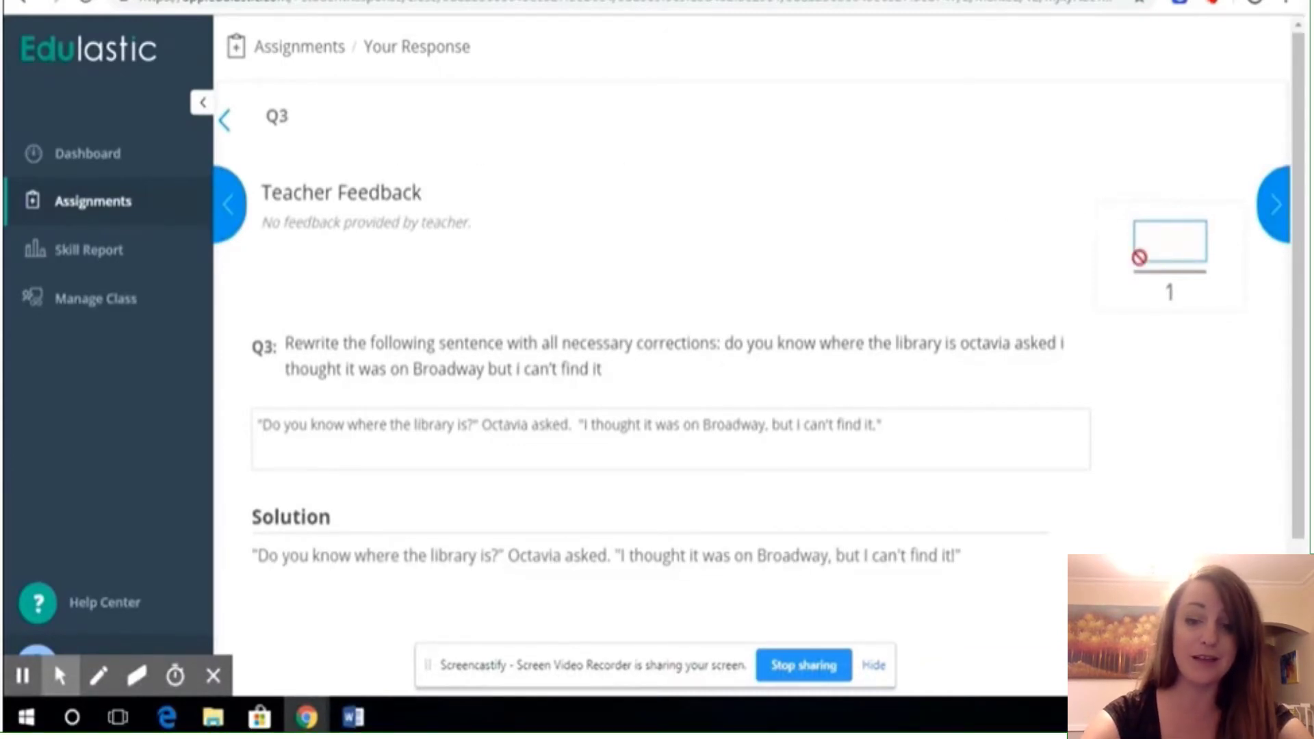
left_click(1279, 212)
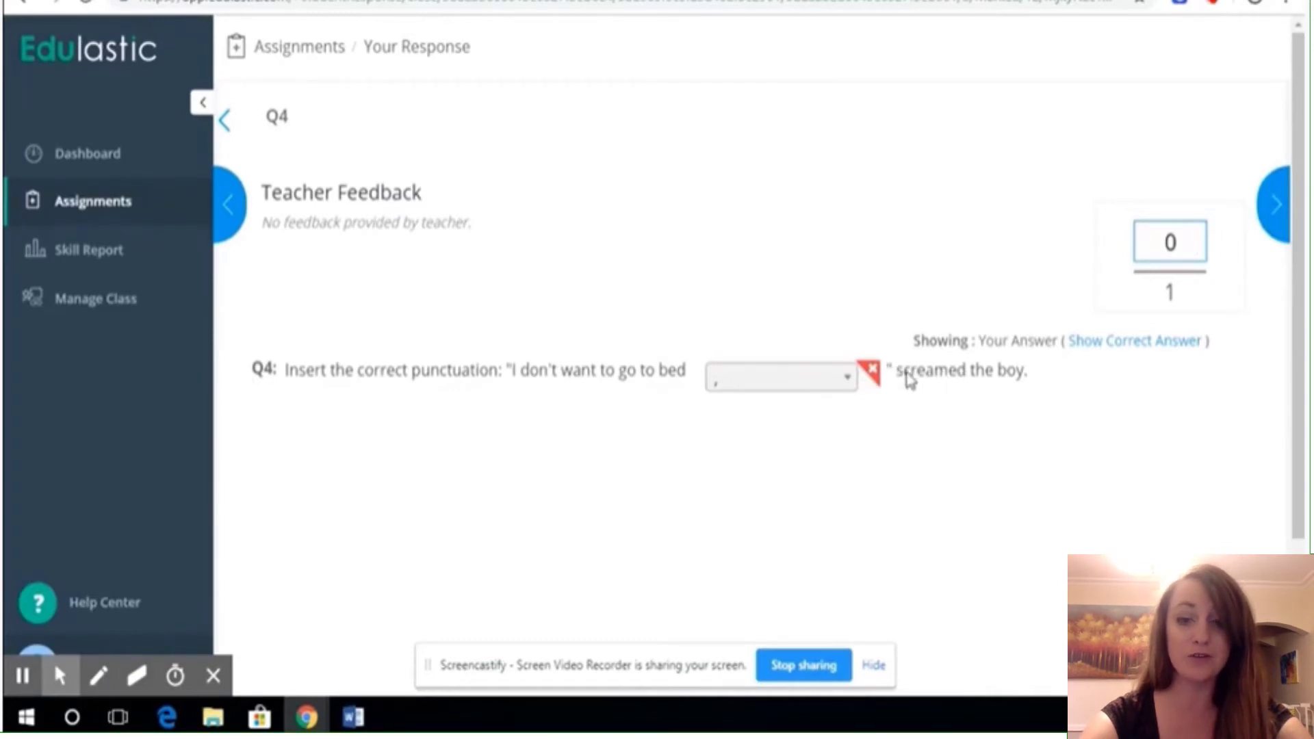
left_click(844, 386)
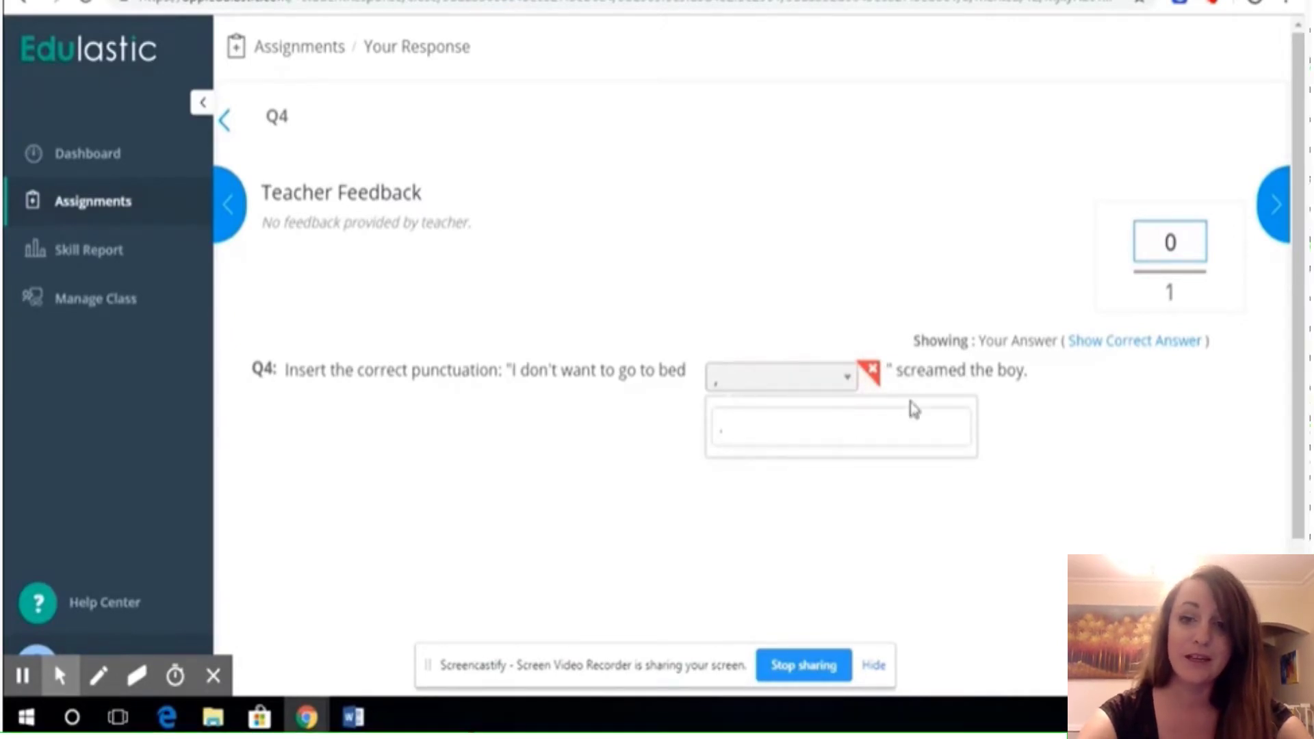
left_click(936, 383)
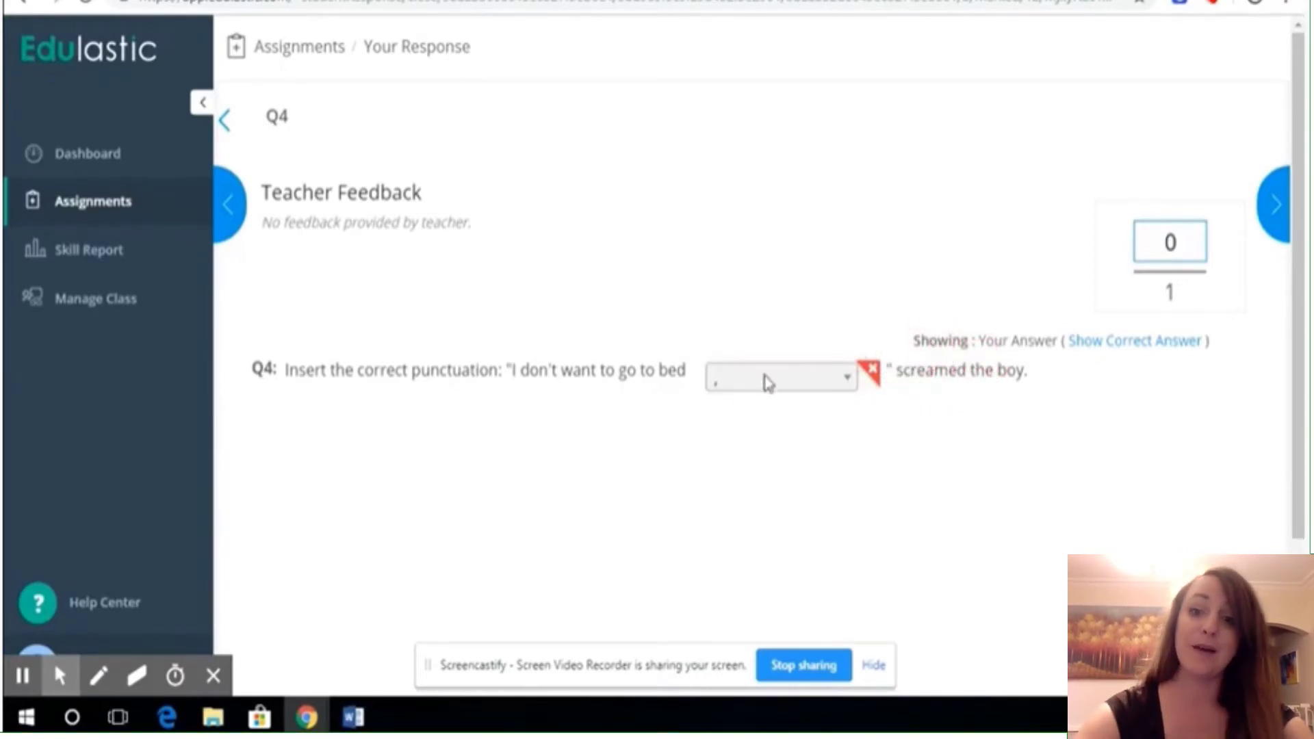
left_click(784, 384)
left_click(918, 376)
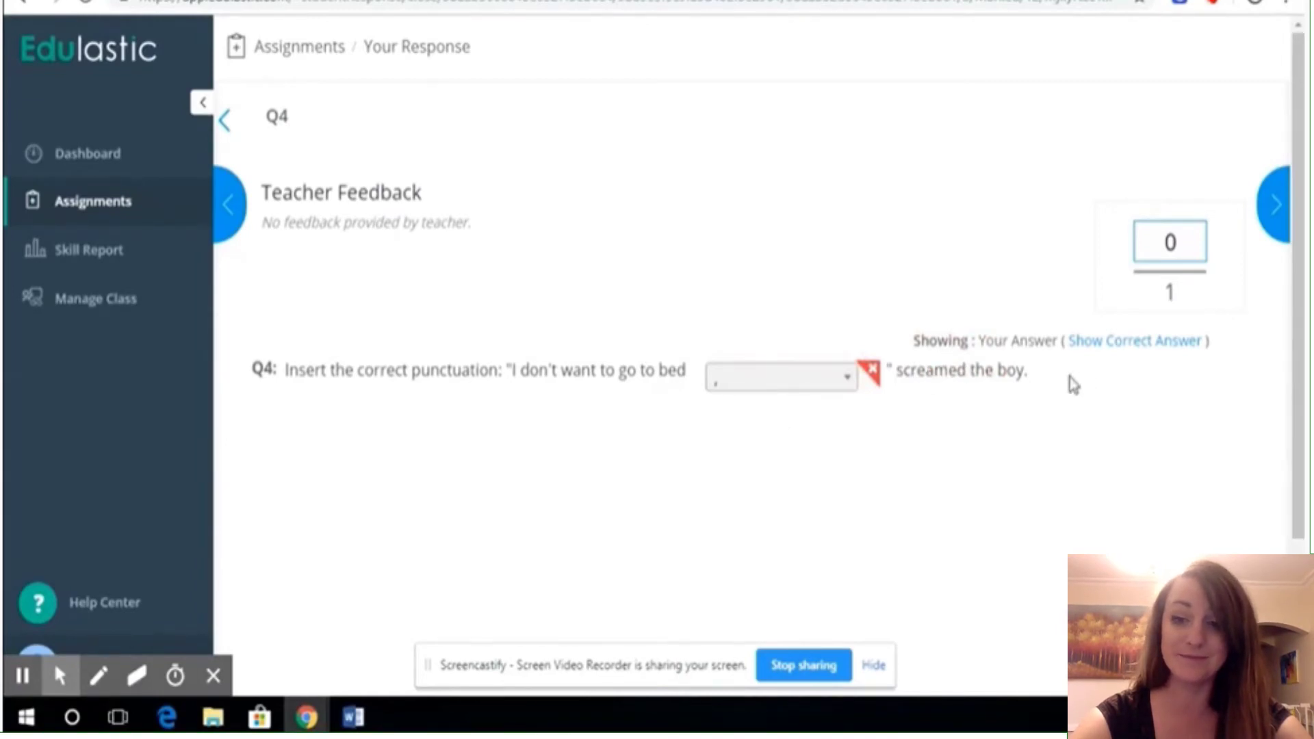
Step: Compare the correct answer for Question 4 with the submitted answer, finishing on the correct answer
left_click(1128, 342)
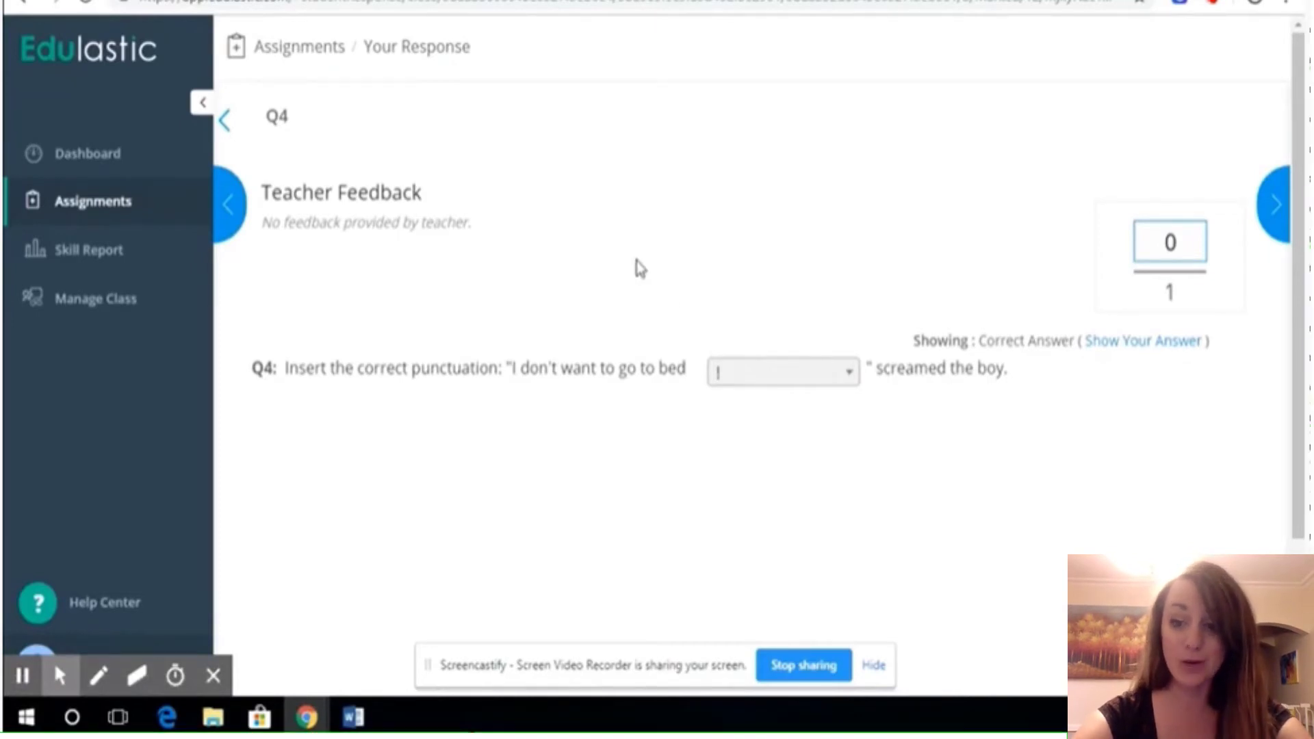
left_click(936, 349)
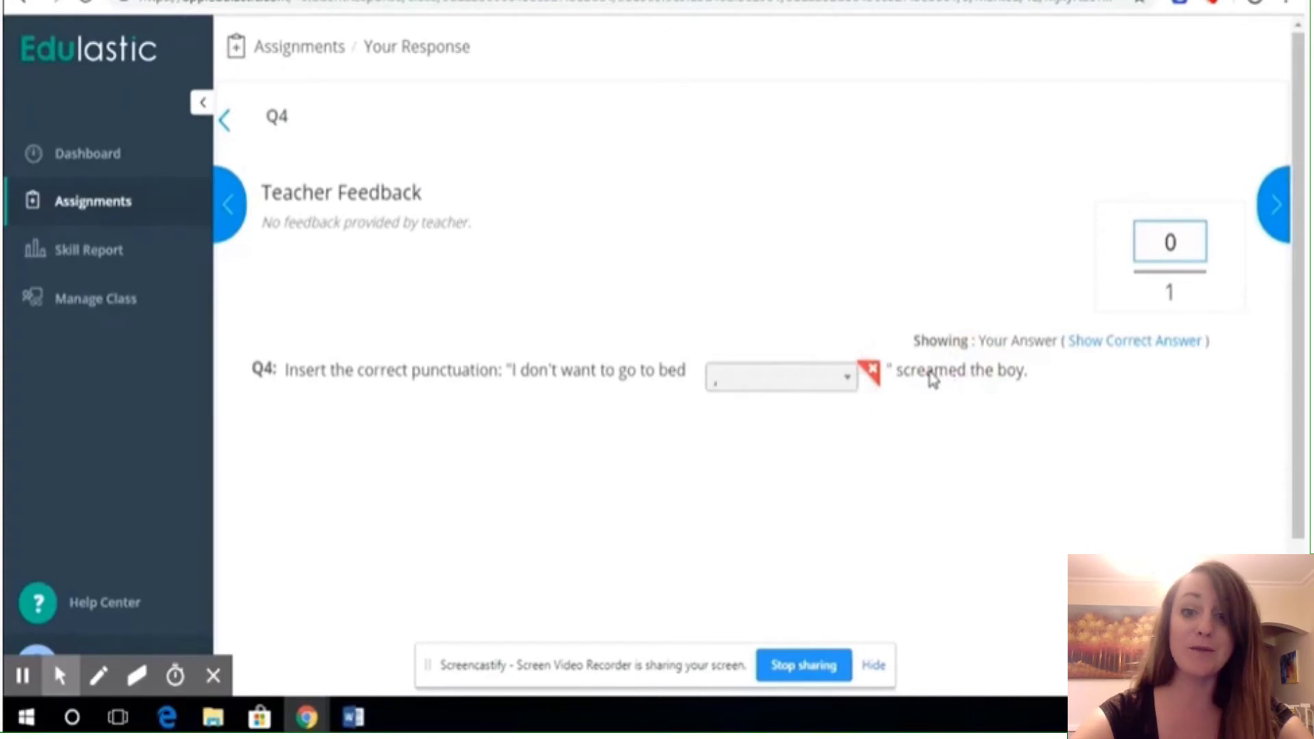
left_click(1128, 343)
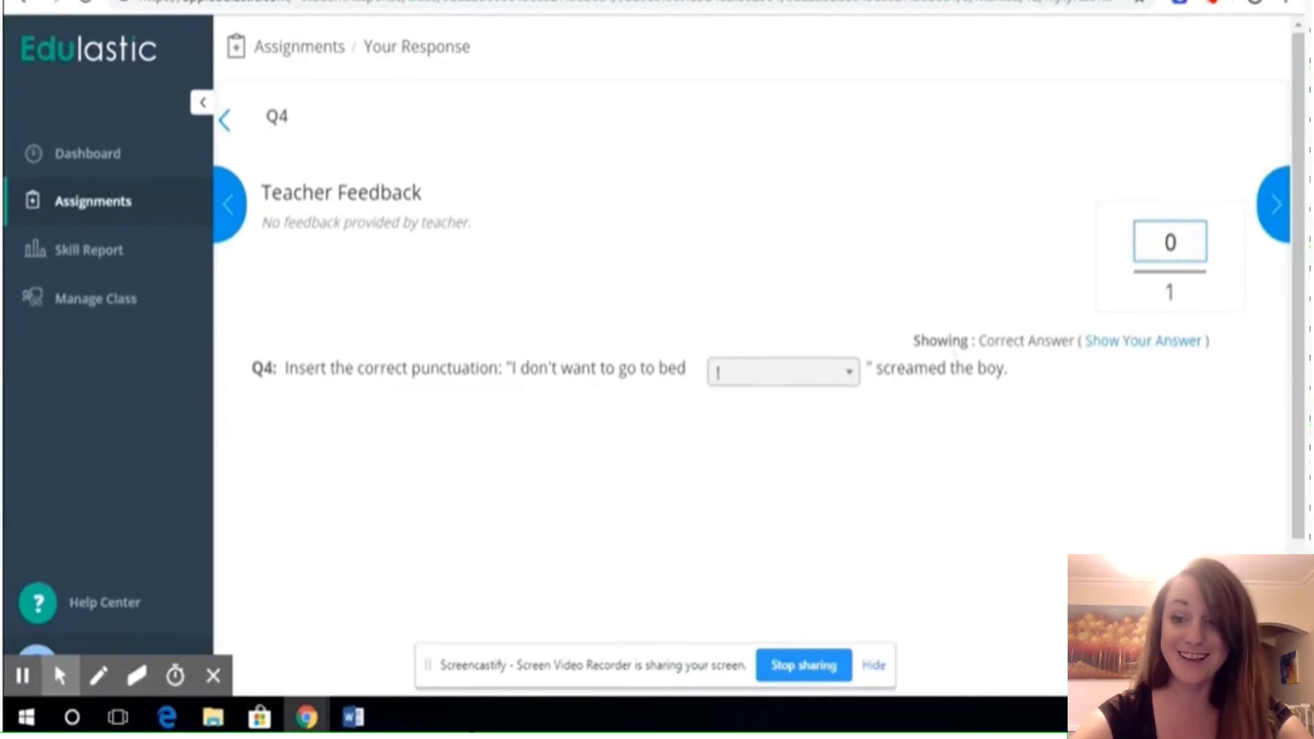
Step: Return to the dashboard and start the Grade 3 Comparing Fractions assignment
left_click(109, 168)
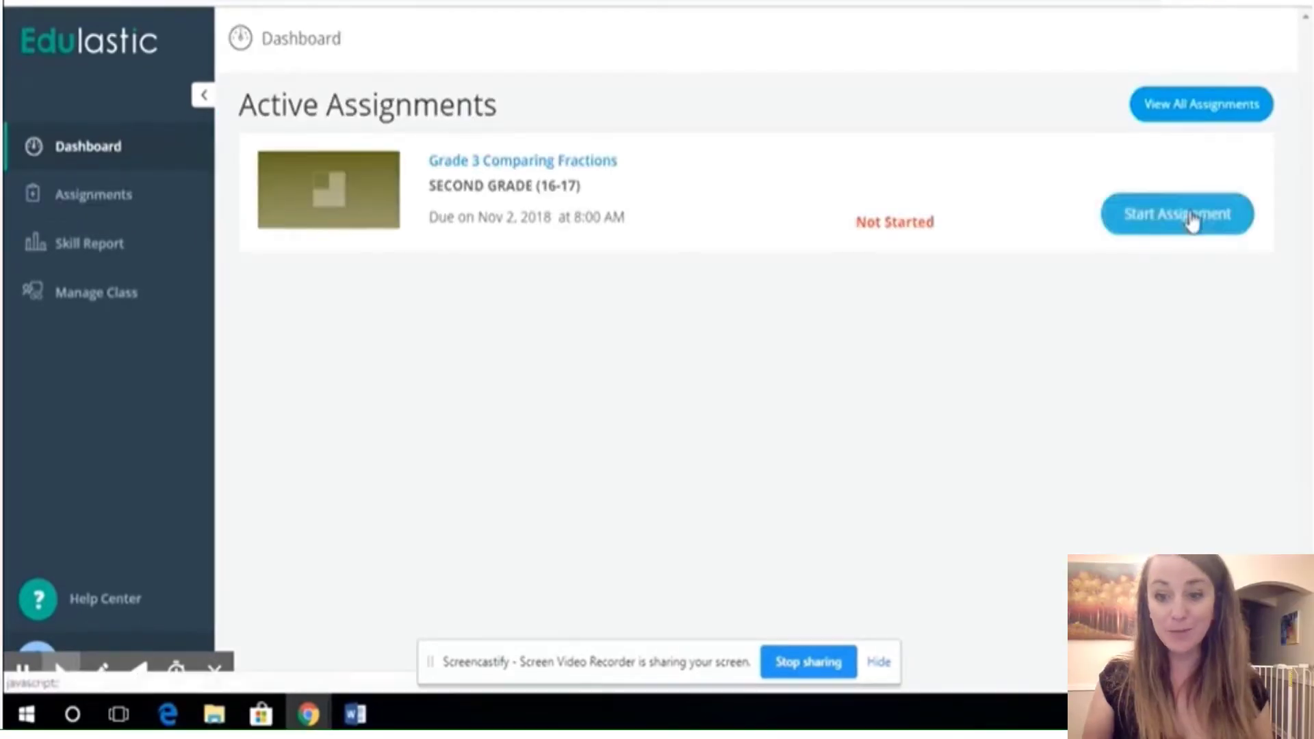
left_click(1191, 214)
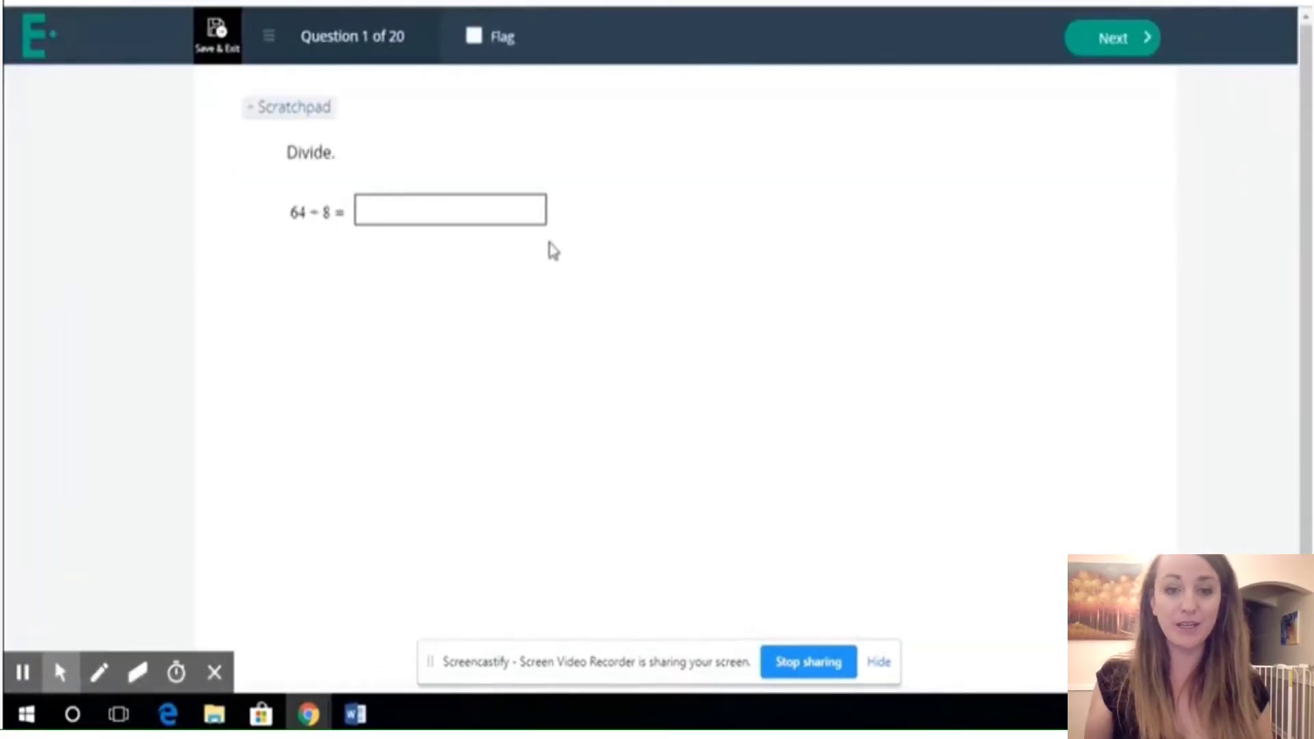
Step: Insert a fraction template, a nested mixed fraction and an exponent template into the answer for 64 ÷ 8
left_click(538, 219)
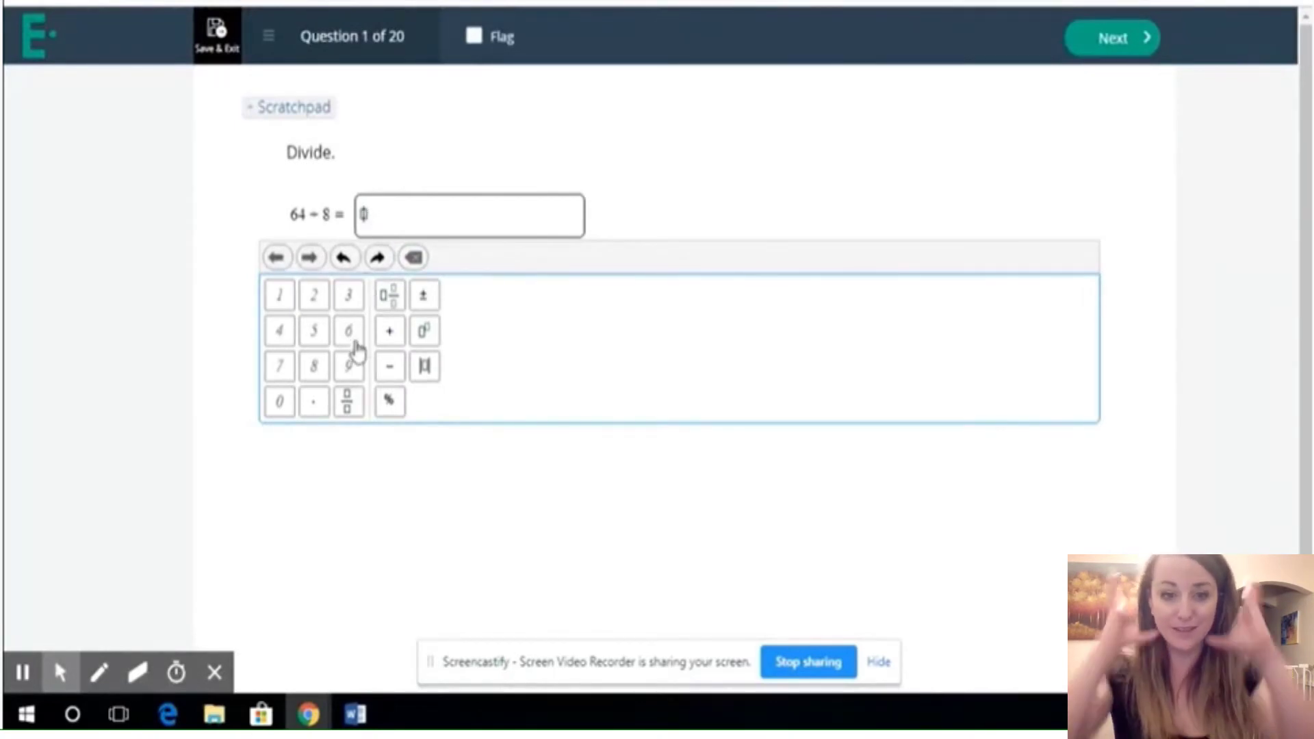
left_click(352, 409)
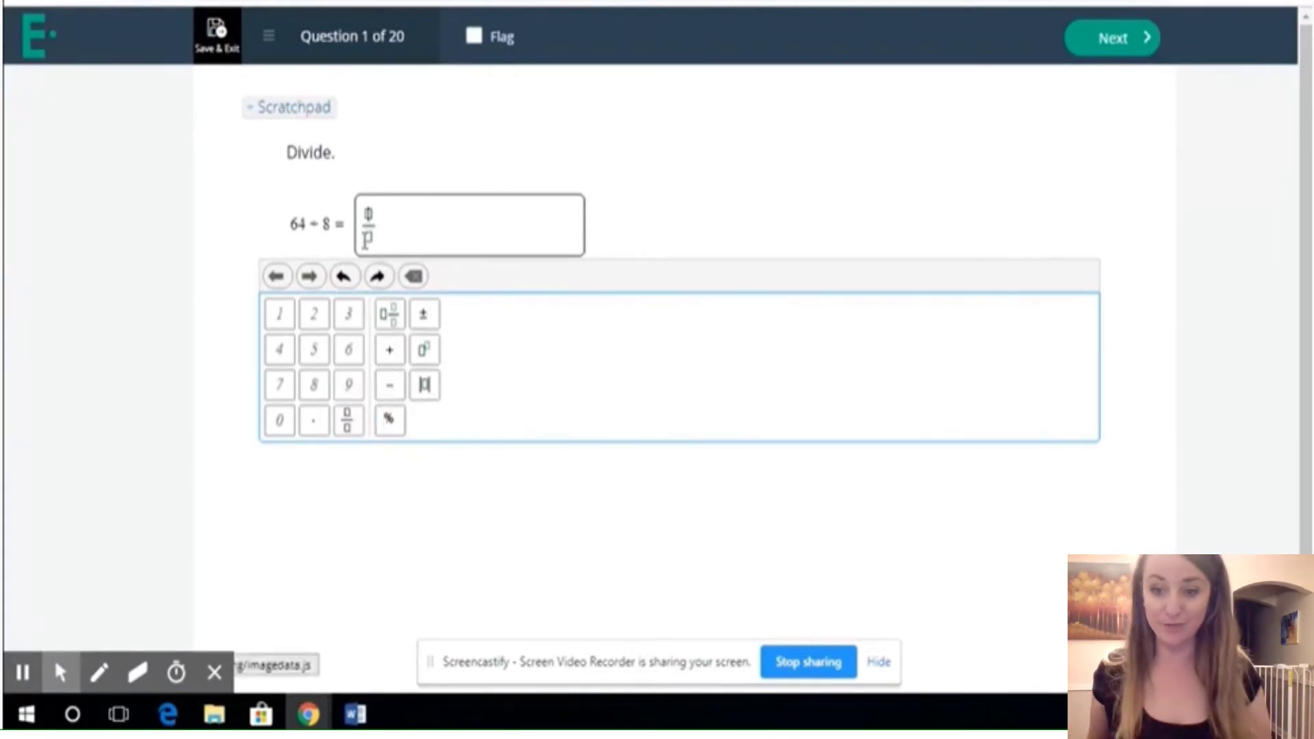
left_click(393, 328)
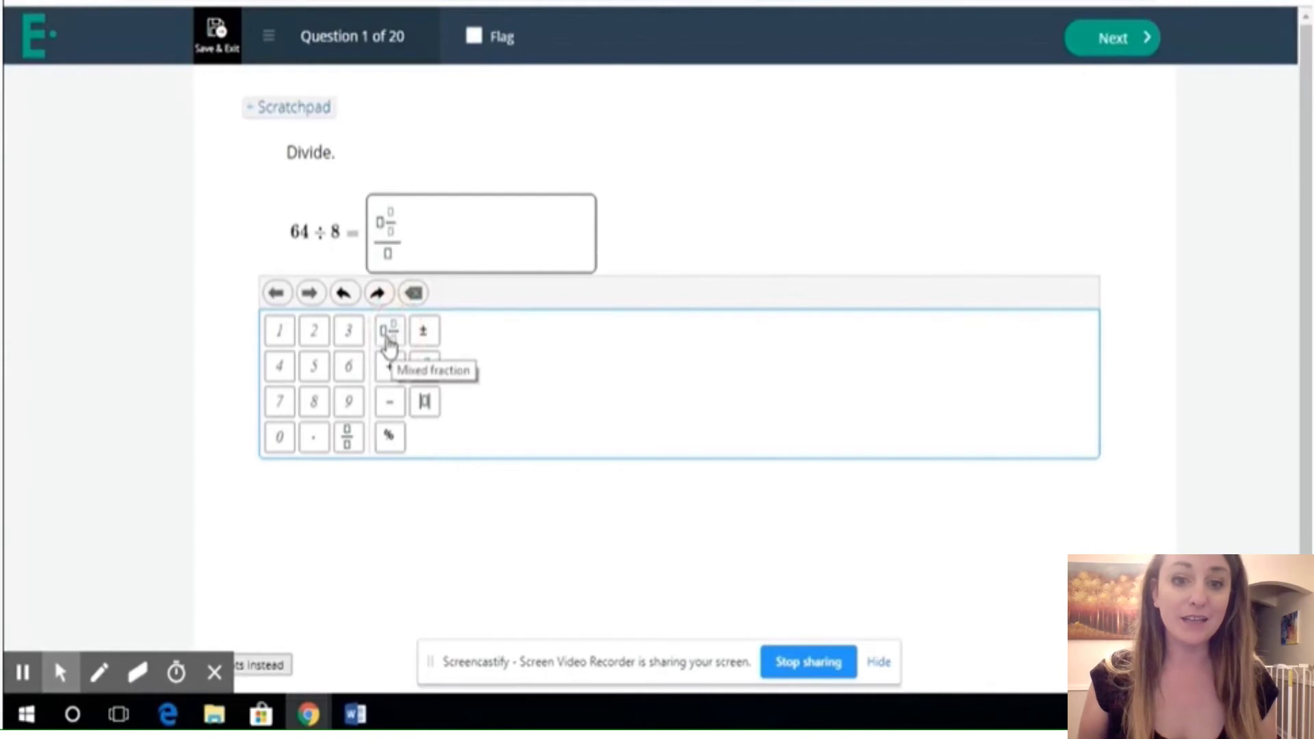
left_click(426, 372)
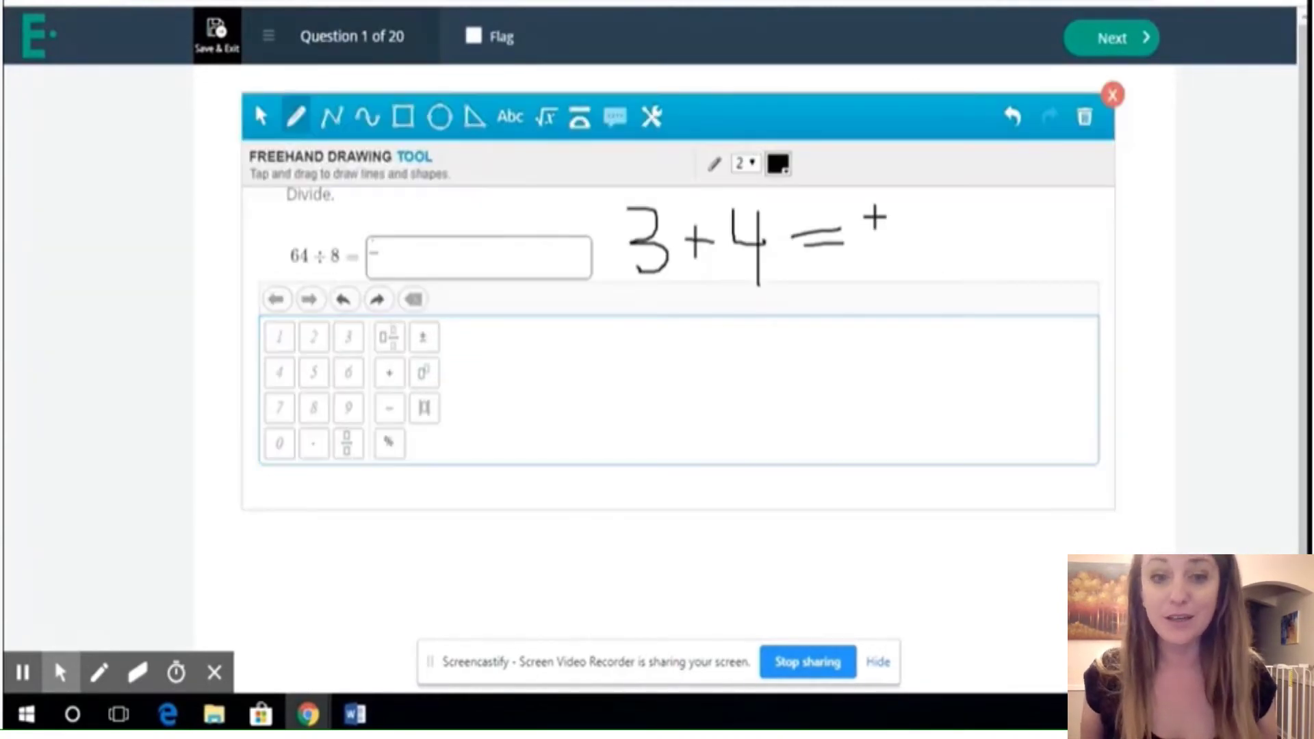
Step: Handwrite "3 + 4 =" on the Question 1 scratchpad and try to delete the drawing
mouse_move(875, 217)
left_mouse_down()
mouse_move(781, 250)
mouse_move(654, 230)
mouse_move(633, 243)
mouse_move(637, 271)
left_mouse_up()
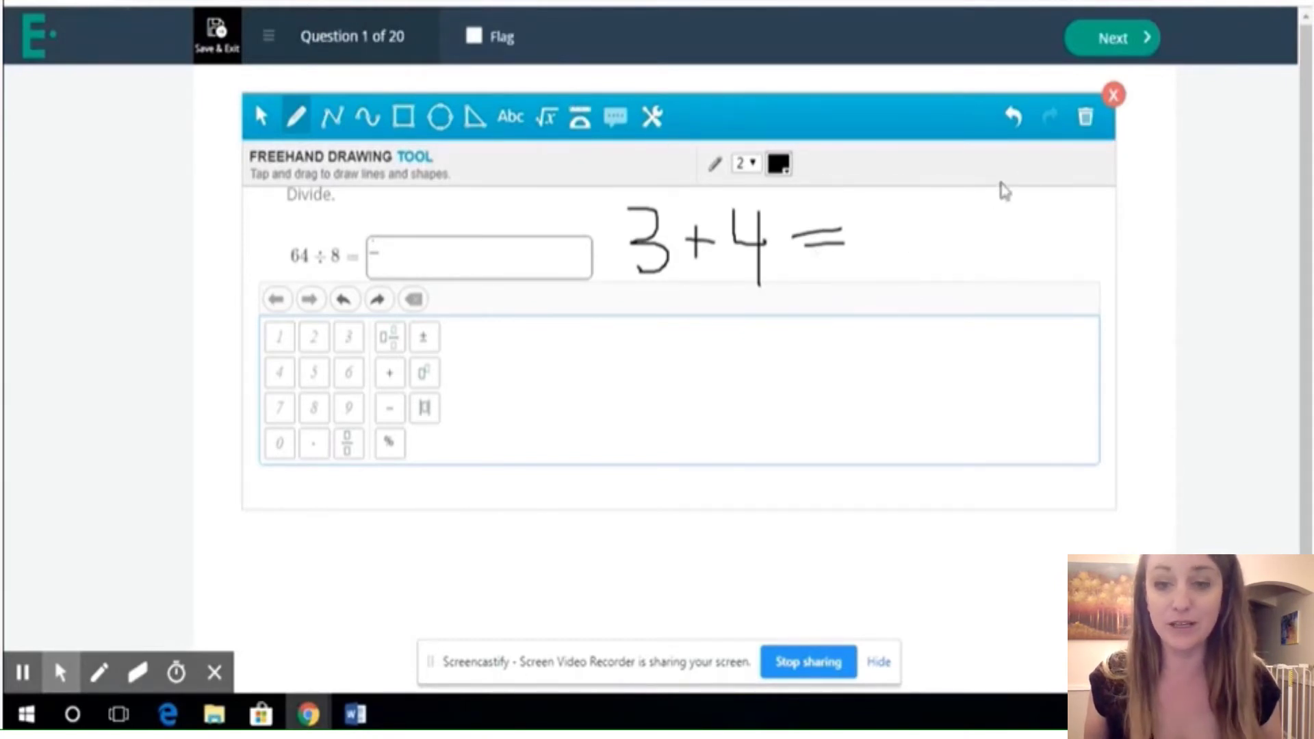
left_click(1087, 121)
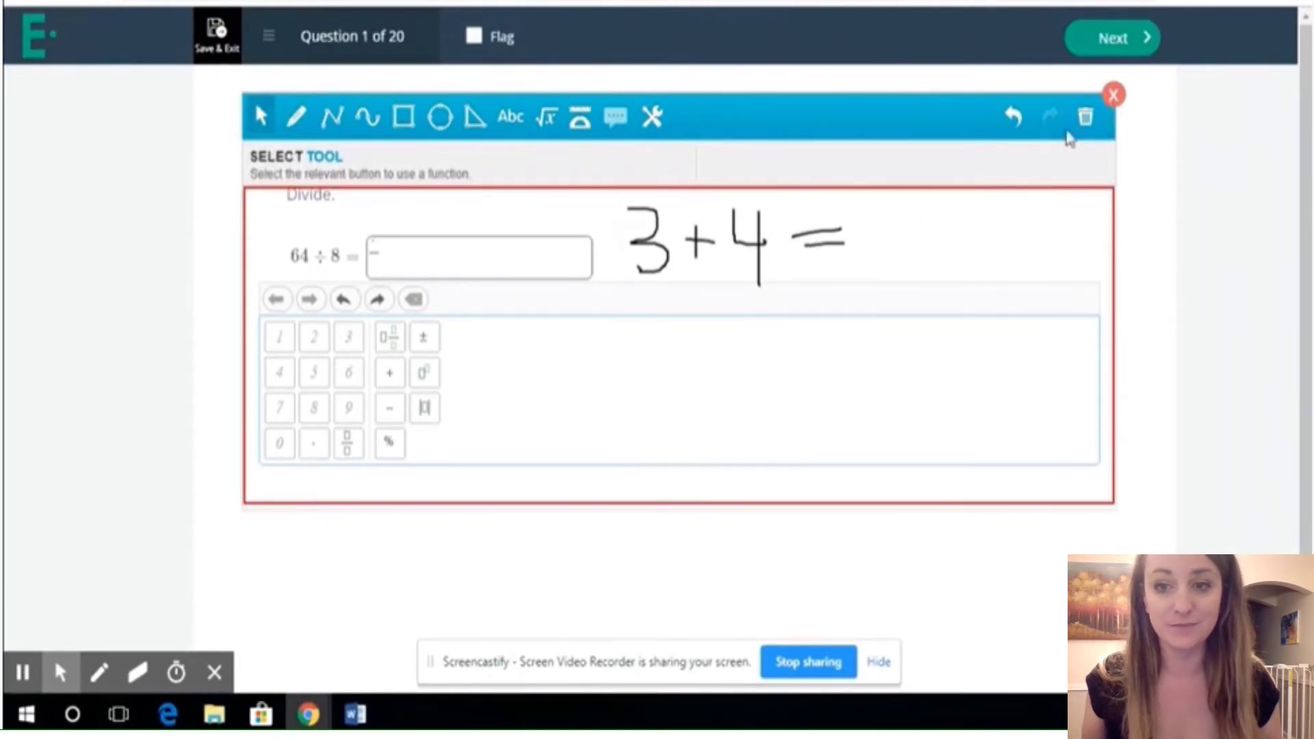
left_click(1085, 122)
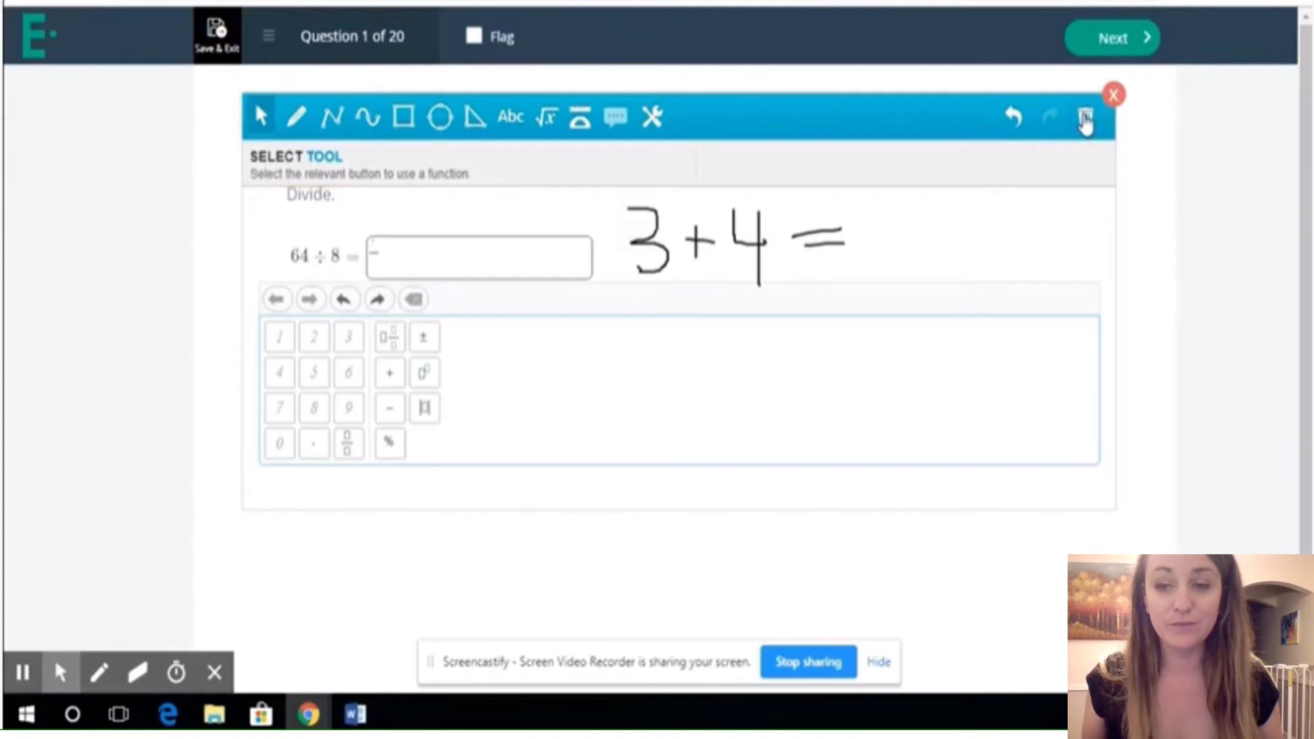
left_click(1085, 122)
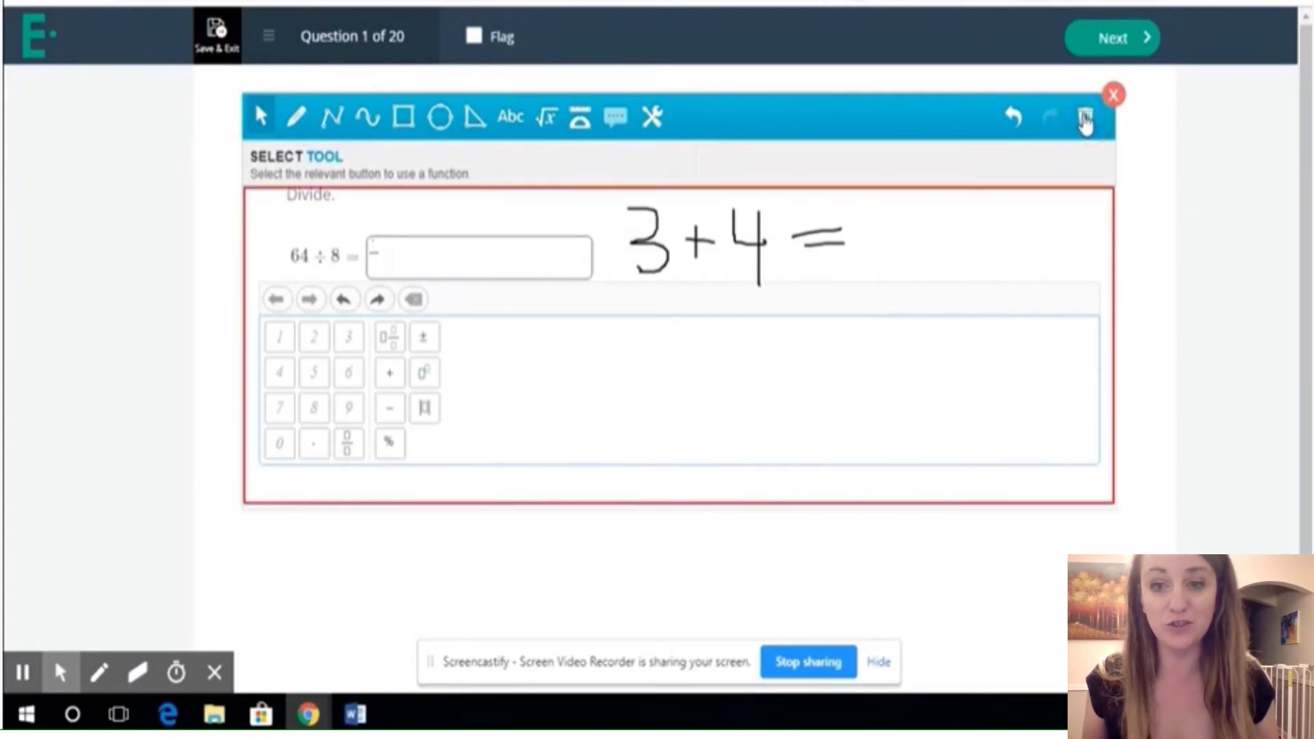
left_click(1085, 122)
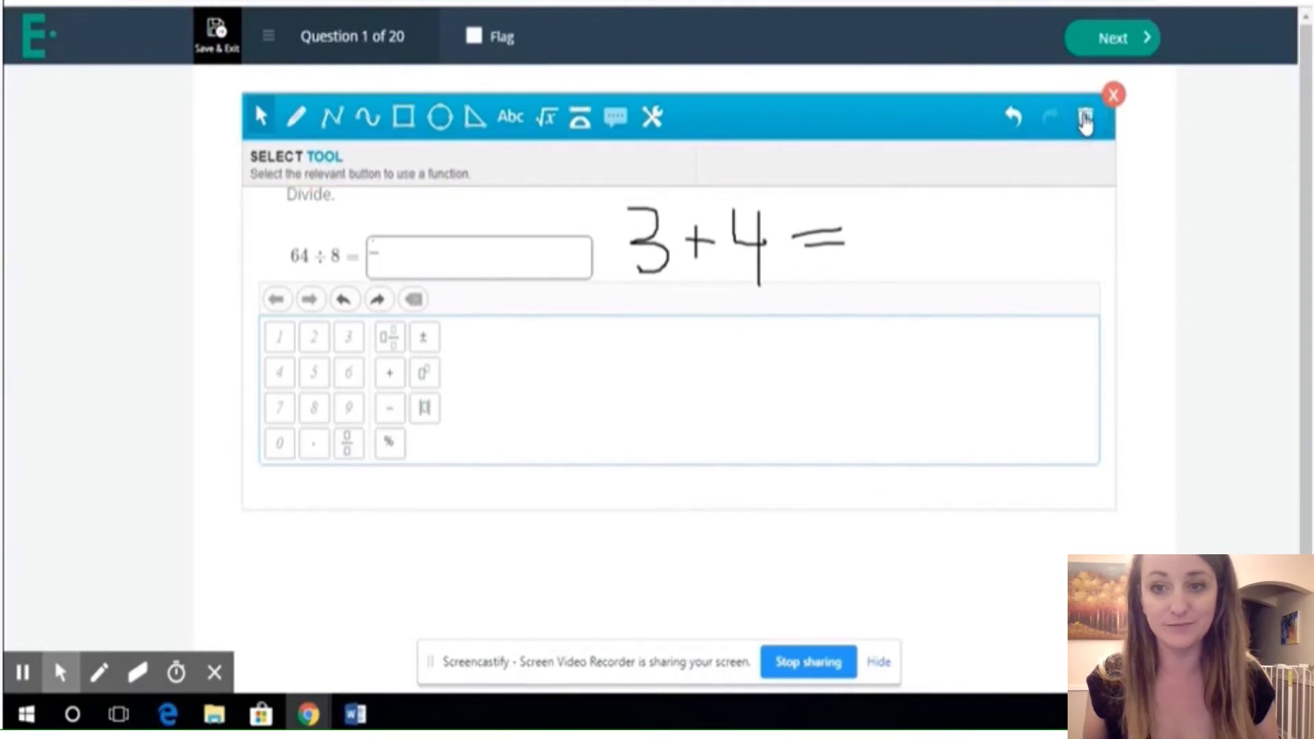
left_click(1085, 122)
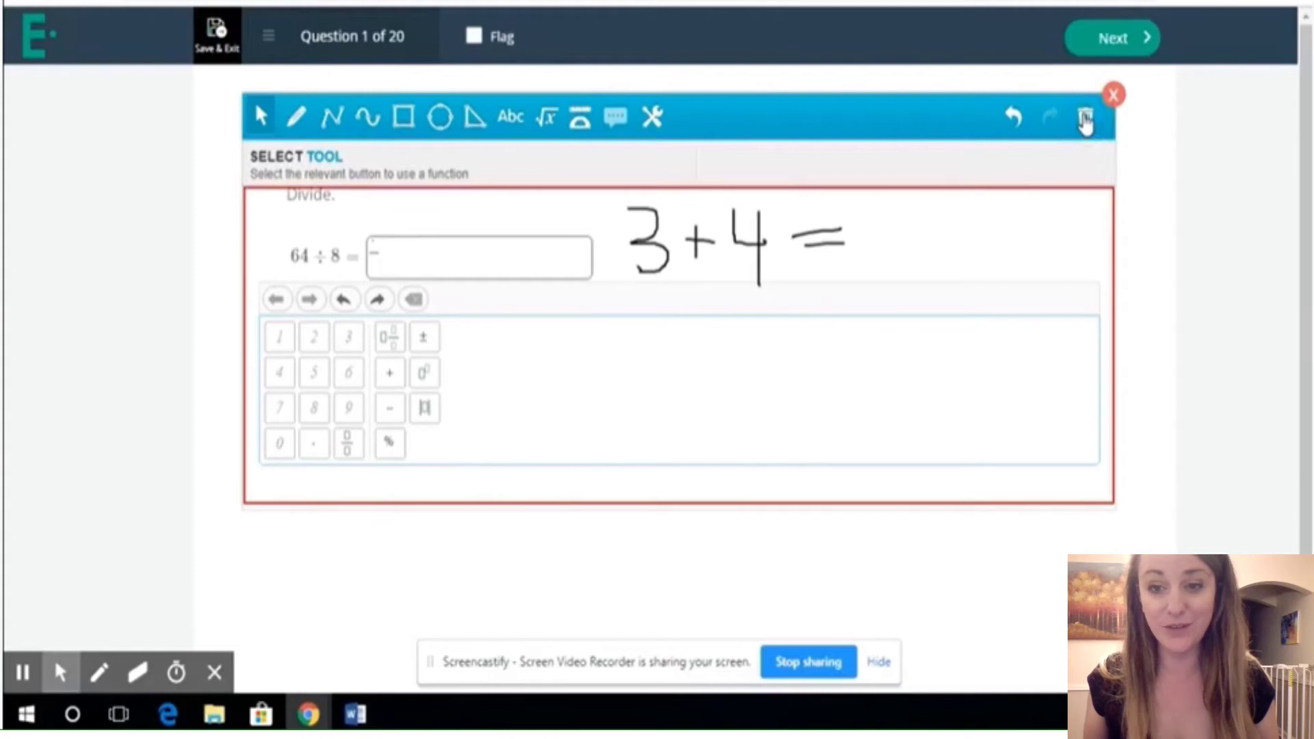
left_click(815, 267)
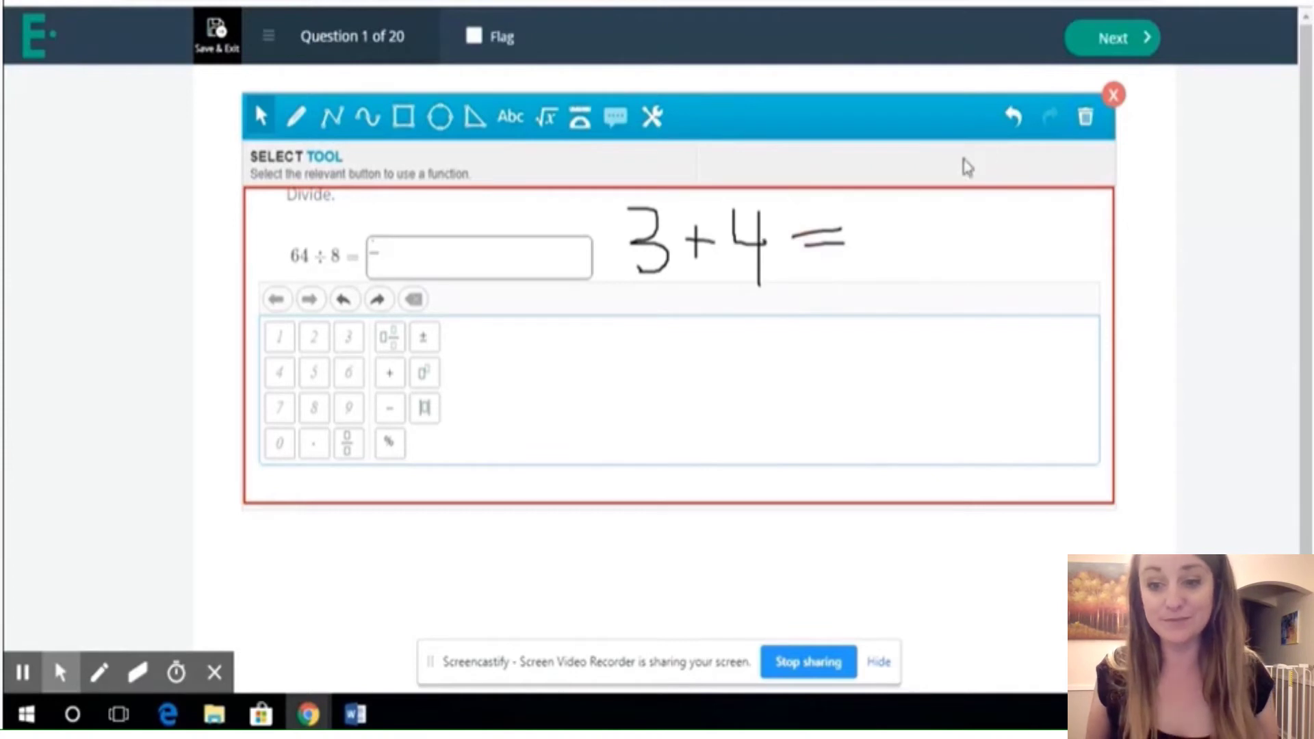
Step: Undo the handwritten "3 + 4 =" on the scratchpad stroke by stroke
left_click(1017, 119)
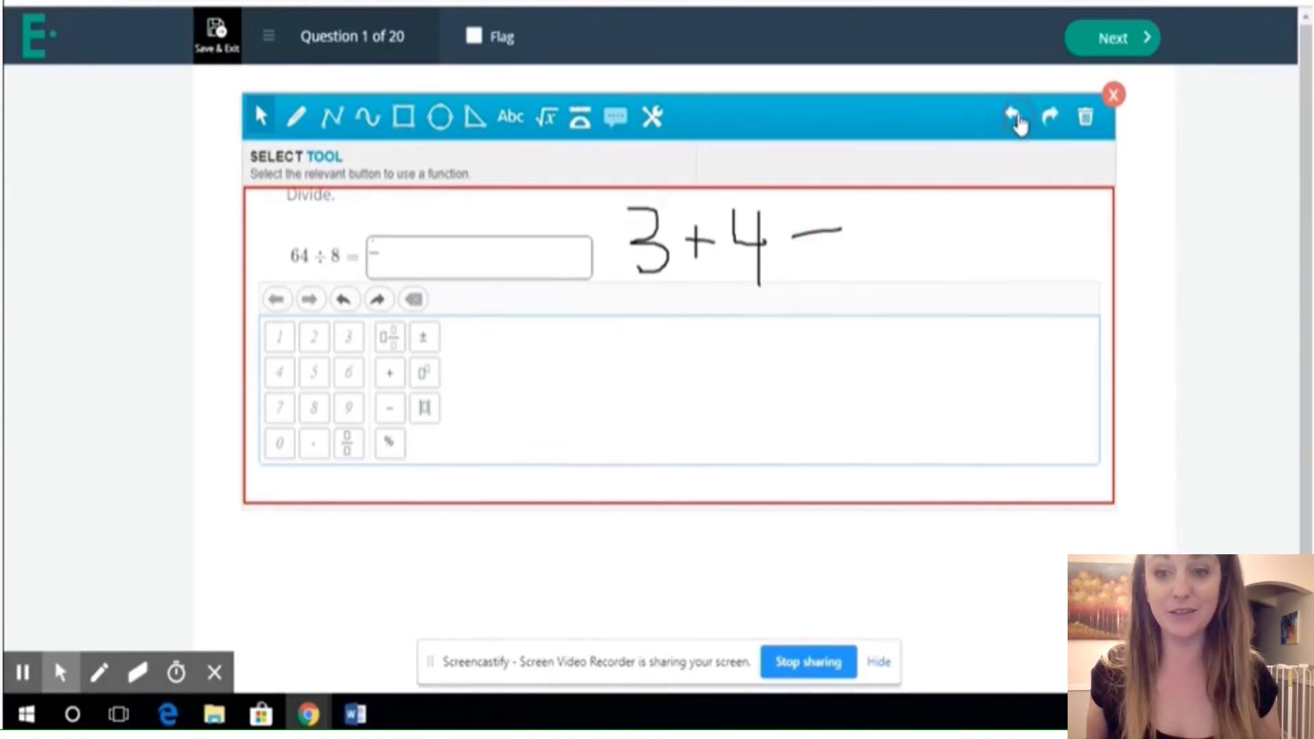
left_click(1016, 120)
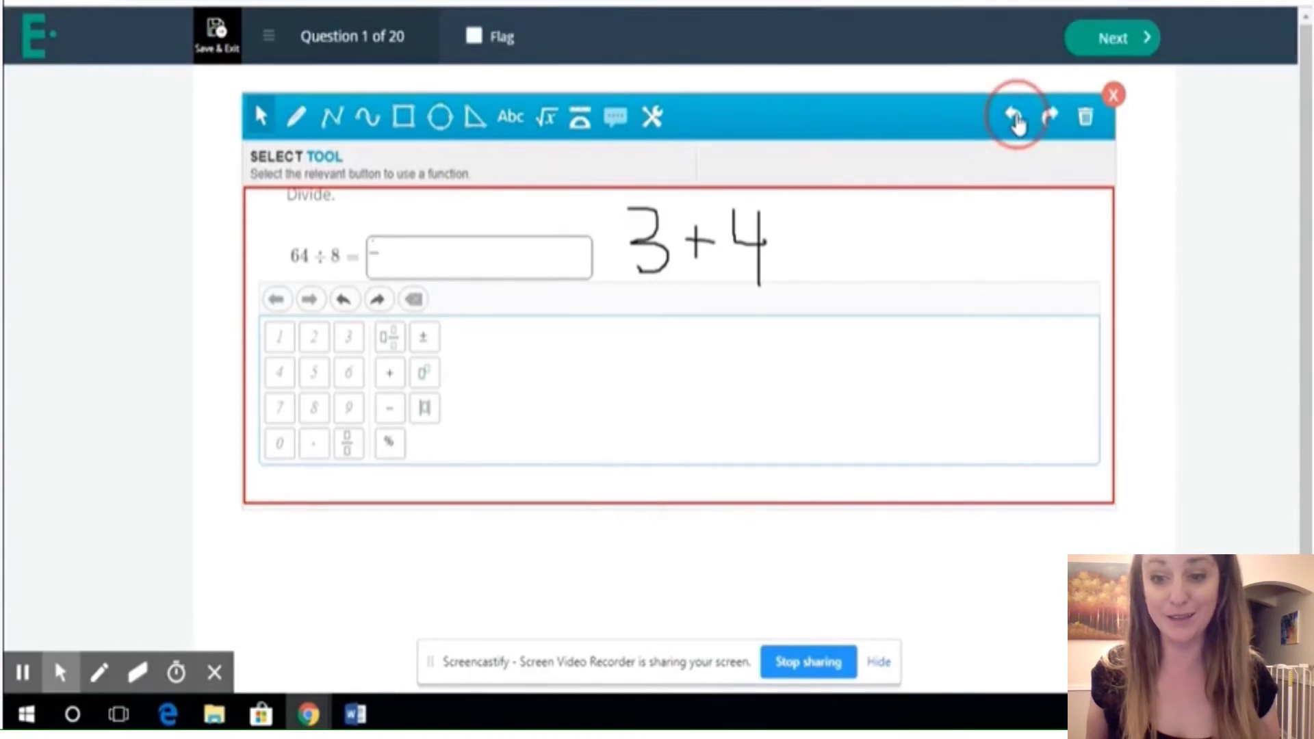
left_click(1017, 119)
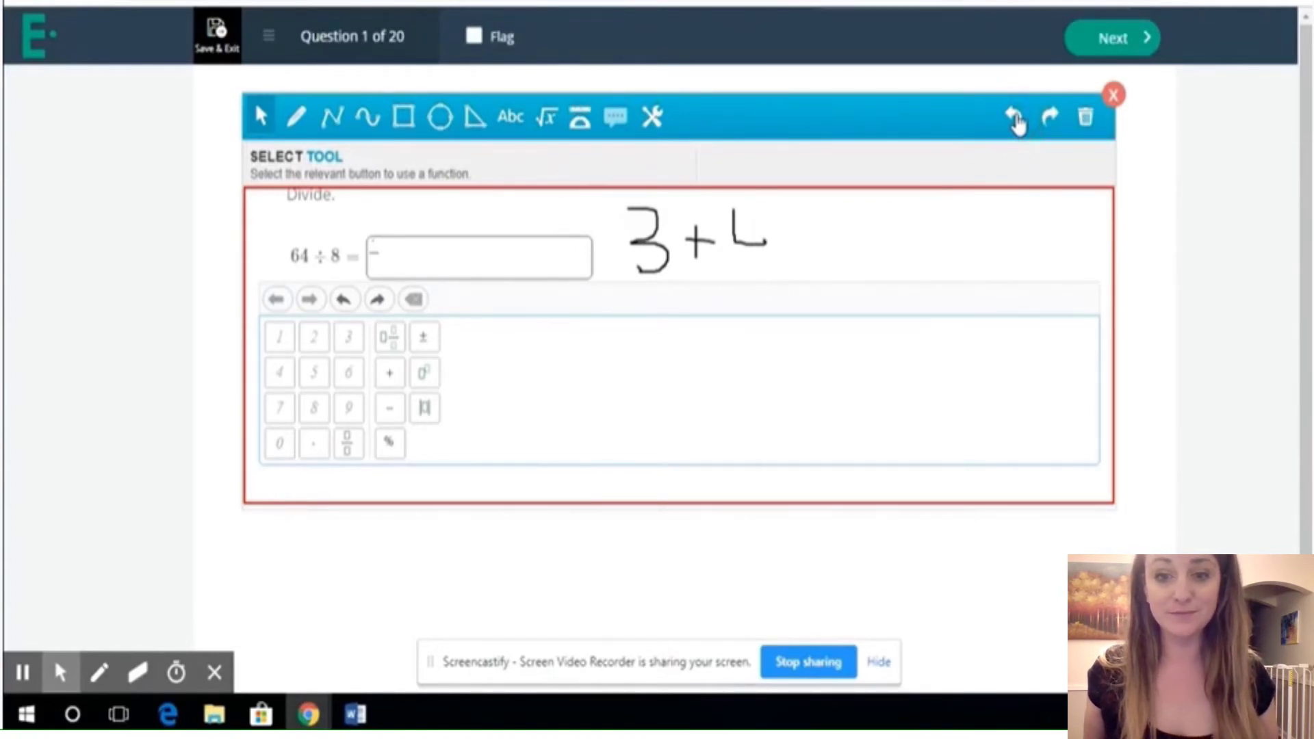
left_click(1017, 120)
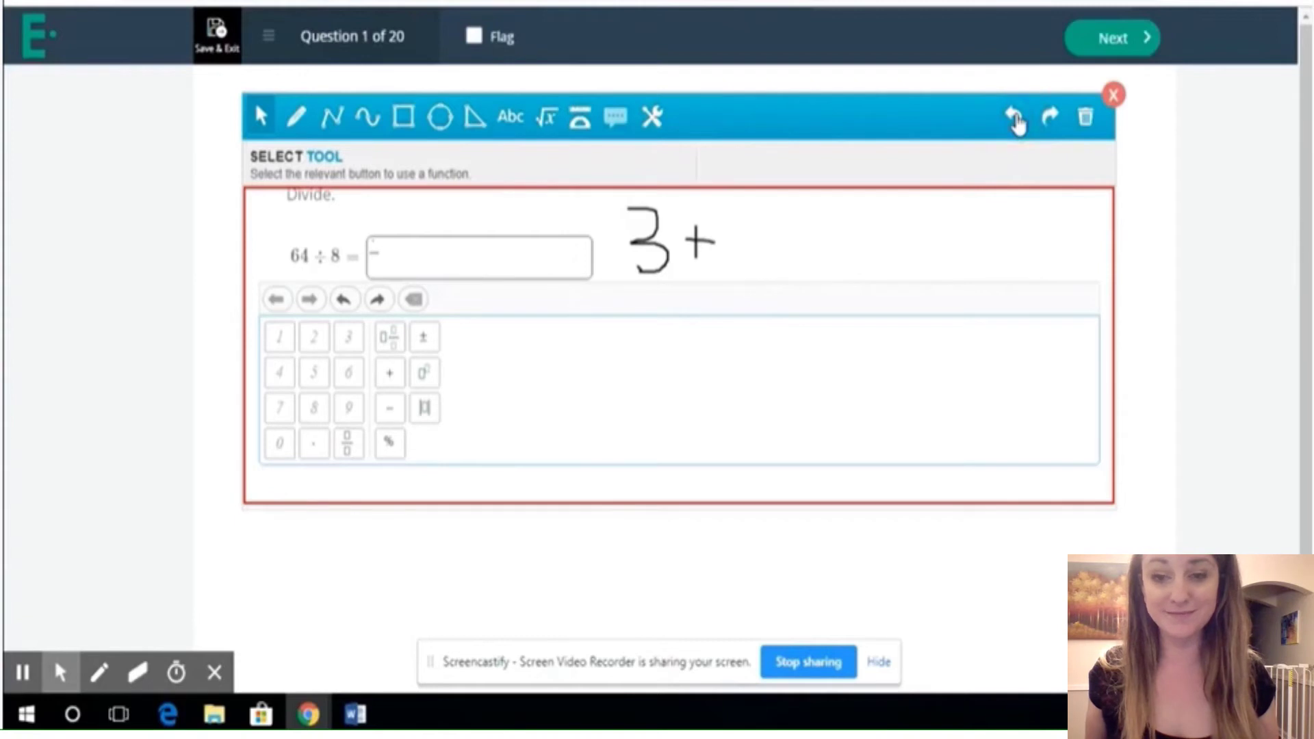
left_click(1017, 120)
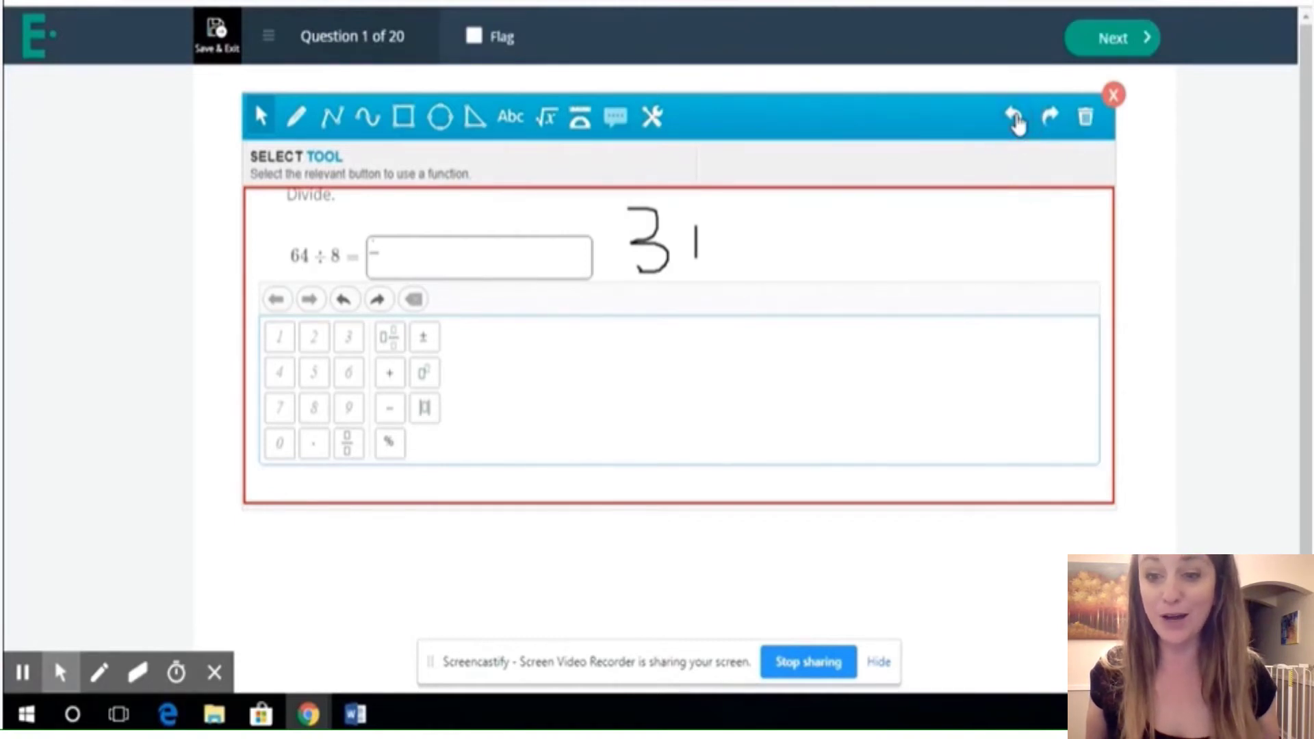
left_click(1017, 120)
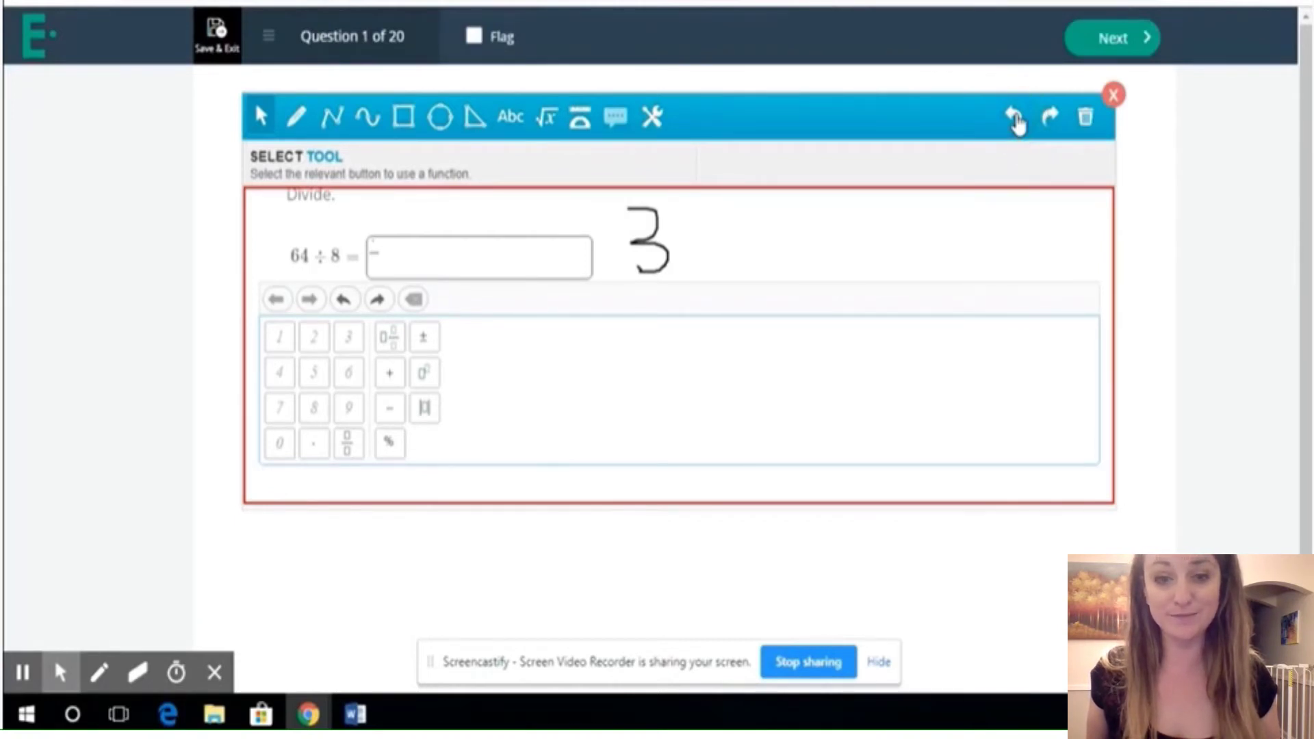
left_click(1017, 119)
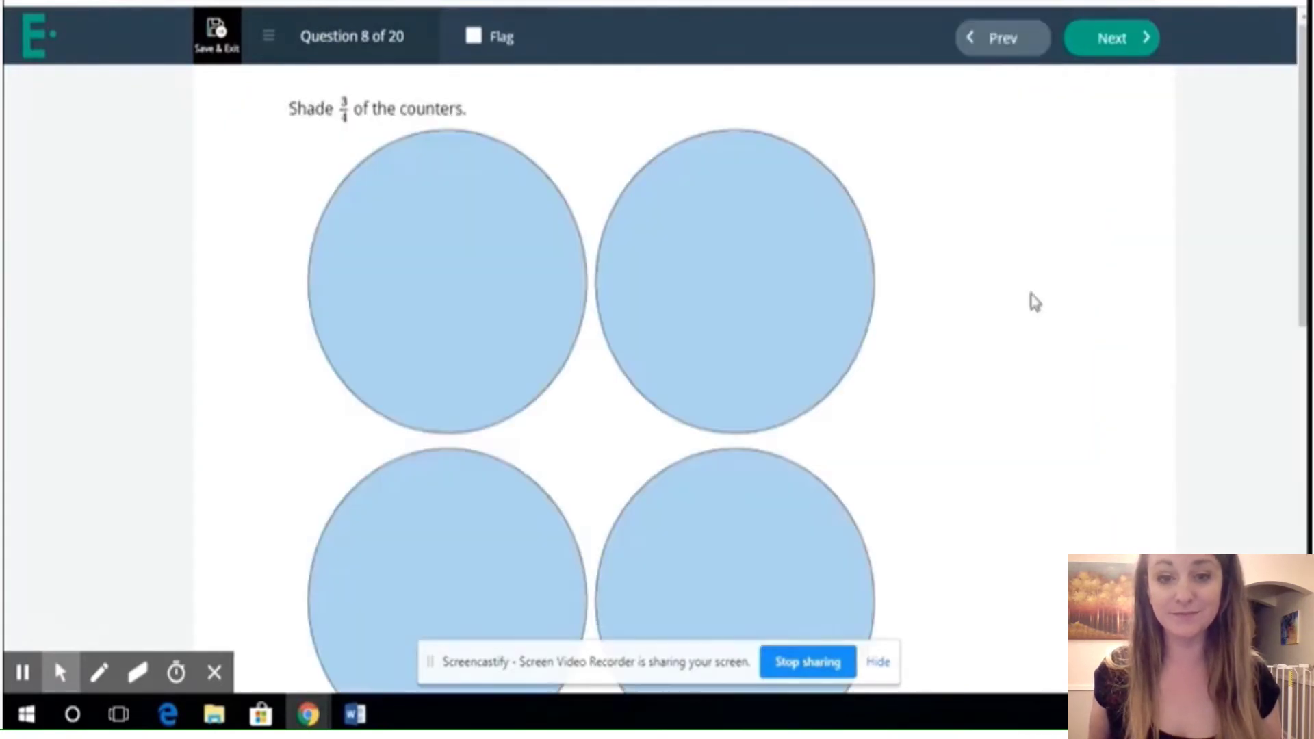
Step: Unshade the lower-right, upper-right and lower-left counters in the Question 8 shading item
left_click(787, 551)
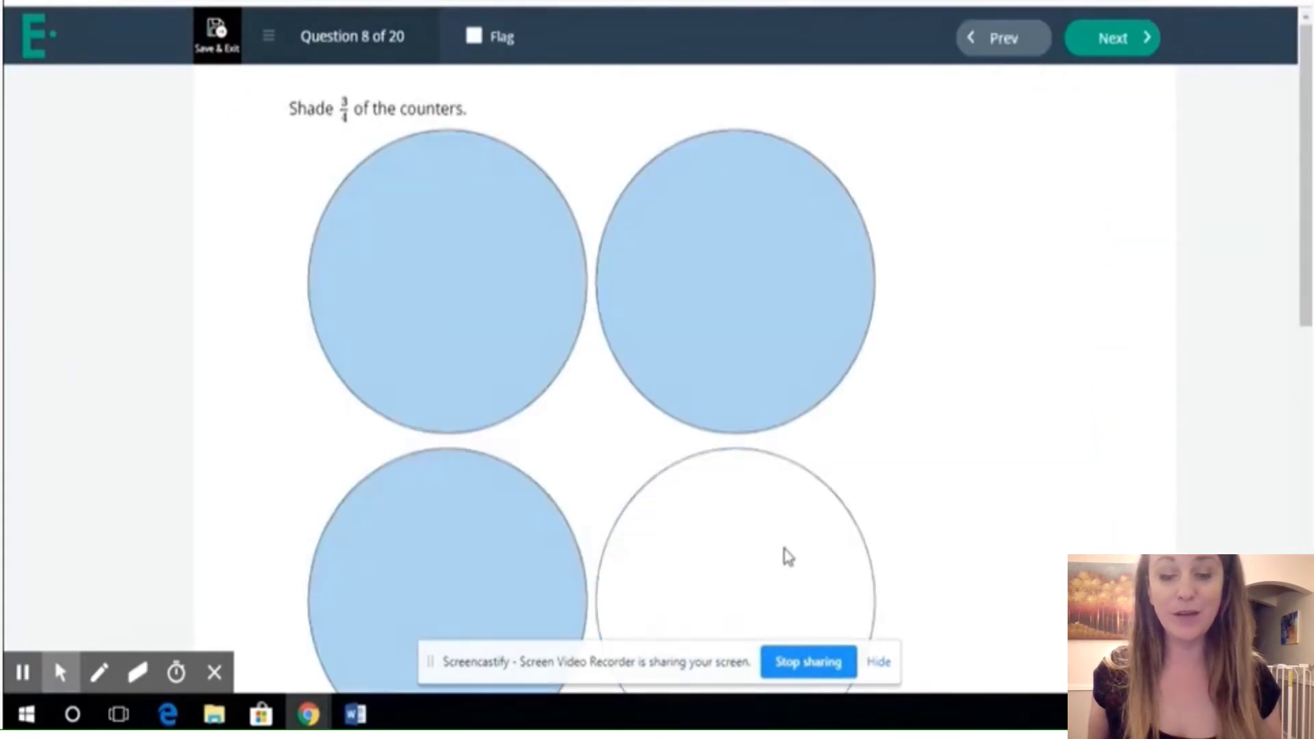
left_click(753, 528)
left_click(728, 314)
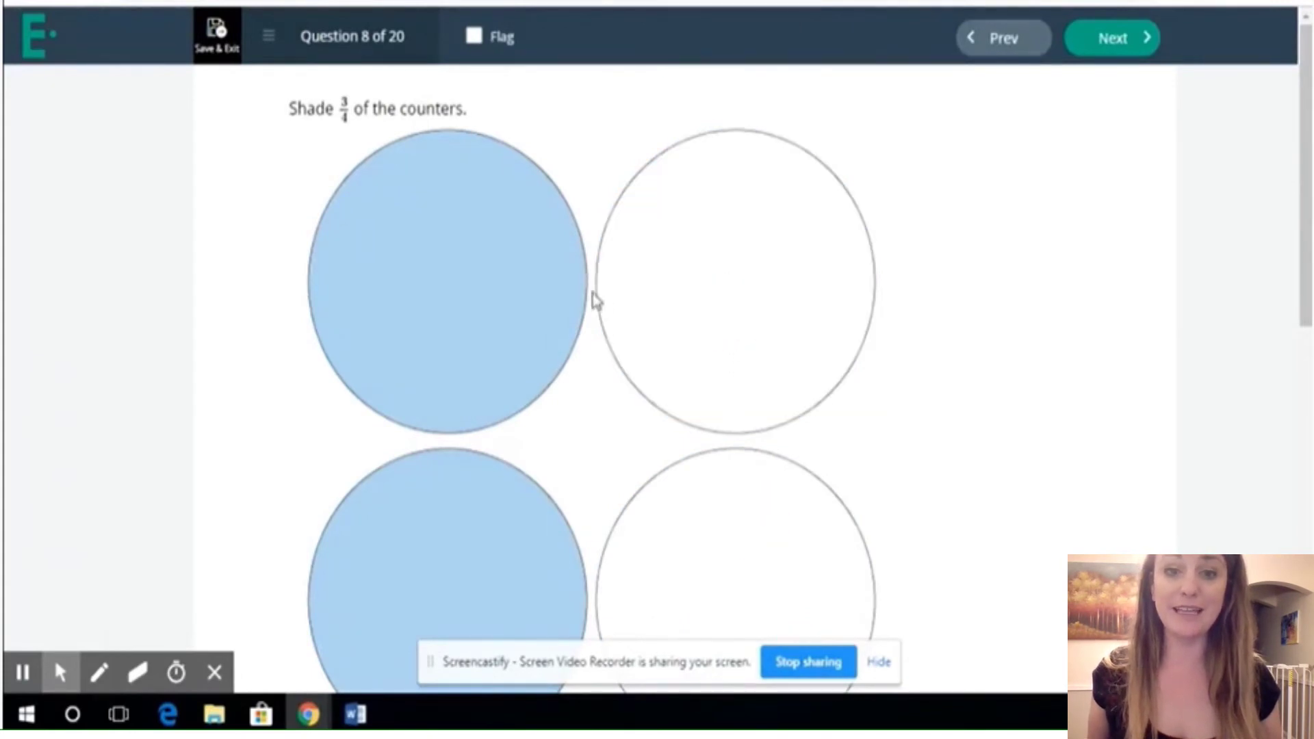
left_click(482, 295)
left_click(467, 487)
left_click(476, 362)
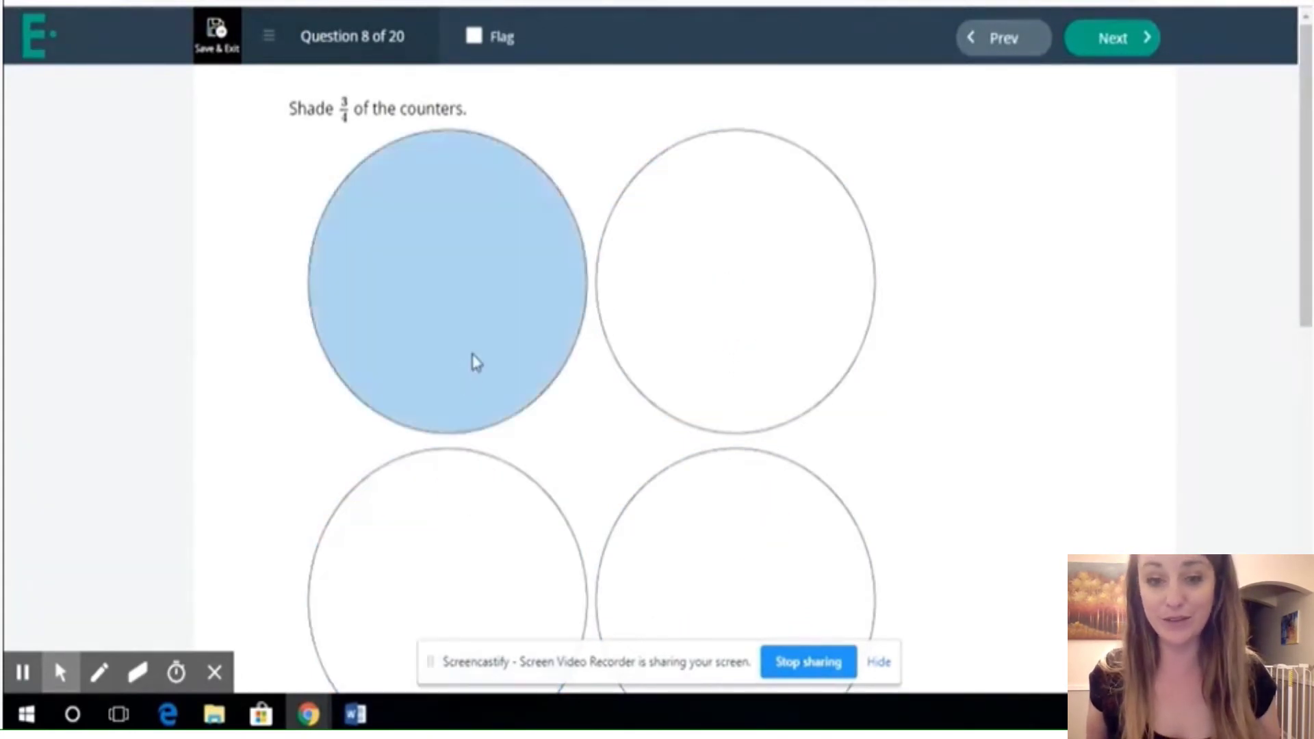
Step: Shade the upper-right and lower-right counters again to represent 3/4, leaving the lower-left one unshaded
left_click(669, 300)
left_click(719, 495)
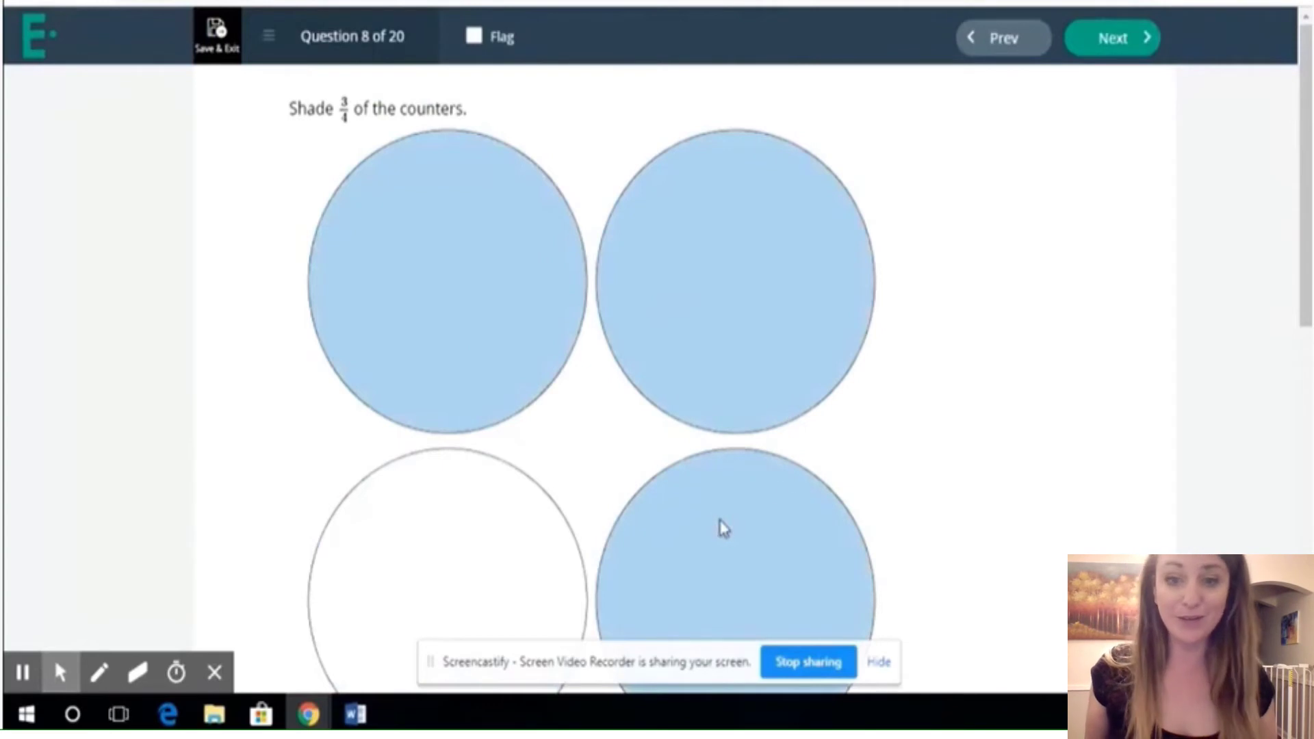
left_click_drag(1306, 123, 1287, 97)
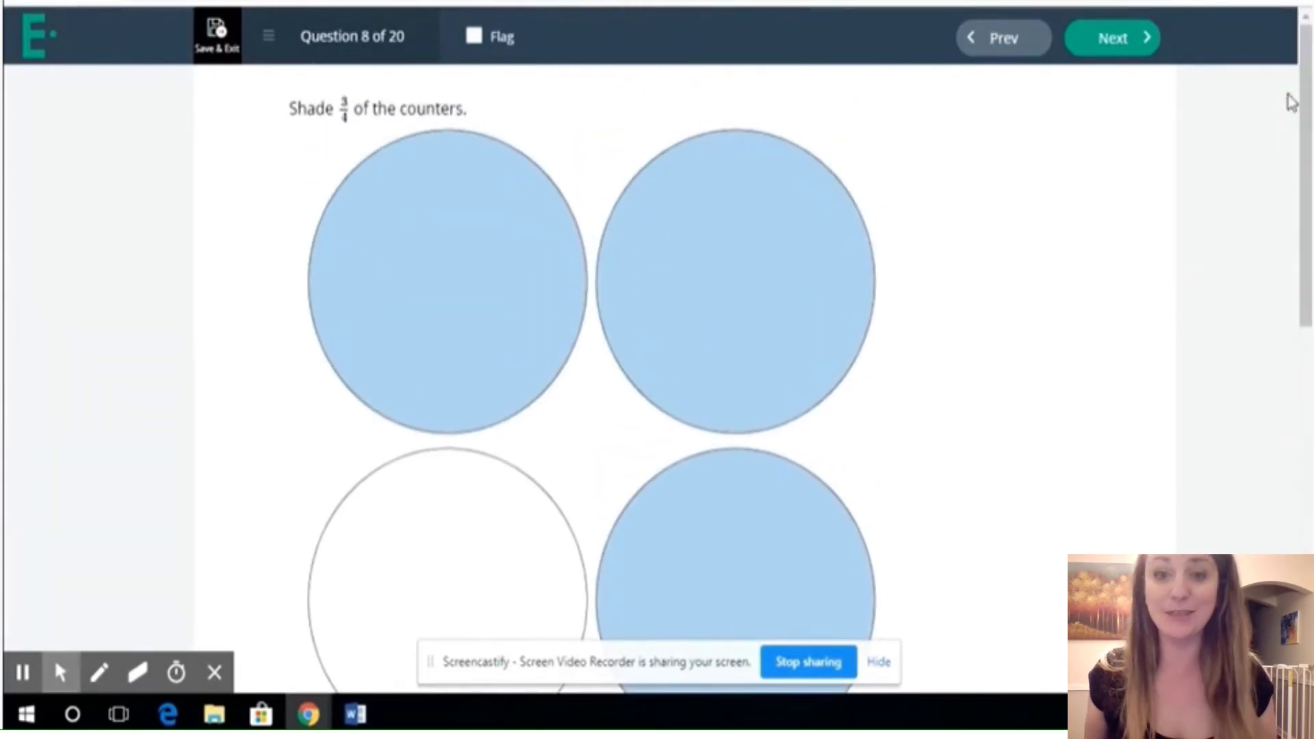
Step: Advance to Question 12 and toggle the 2/2 fraction's matches for whole numbers 1 and 2 in the table
left_click(1098, 40)
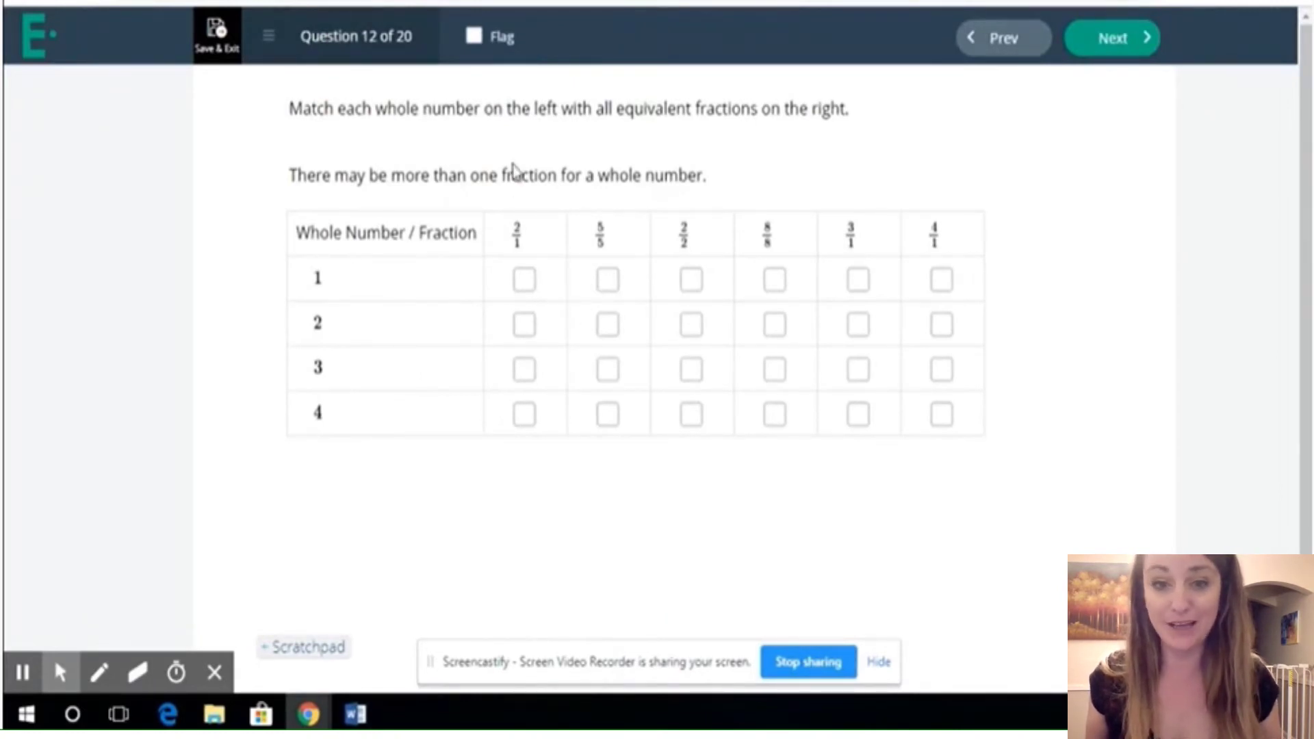
left_click(690, 280)
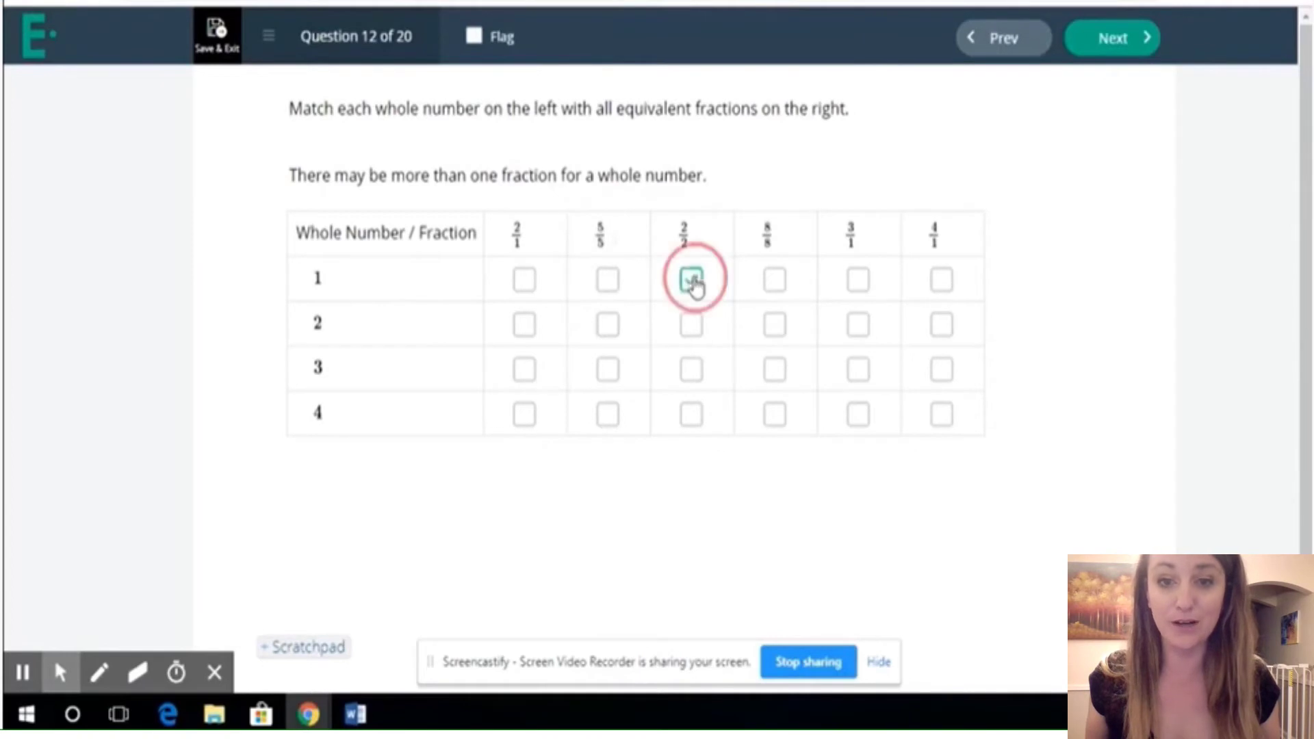
left_click(691, 324)
left_click(691, 281)
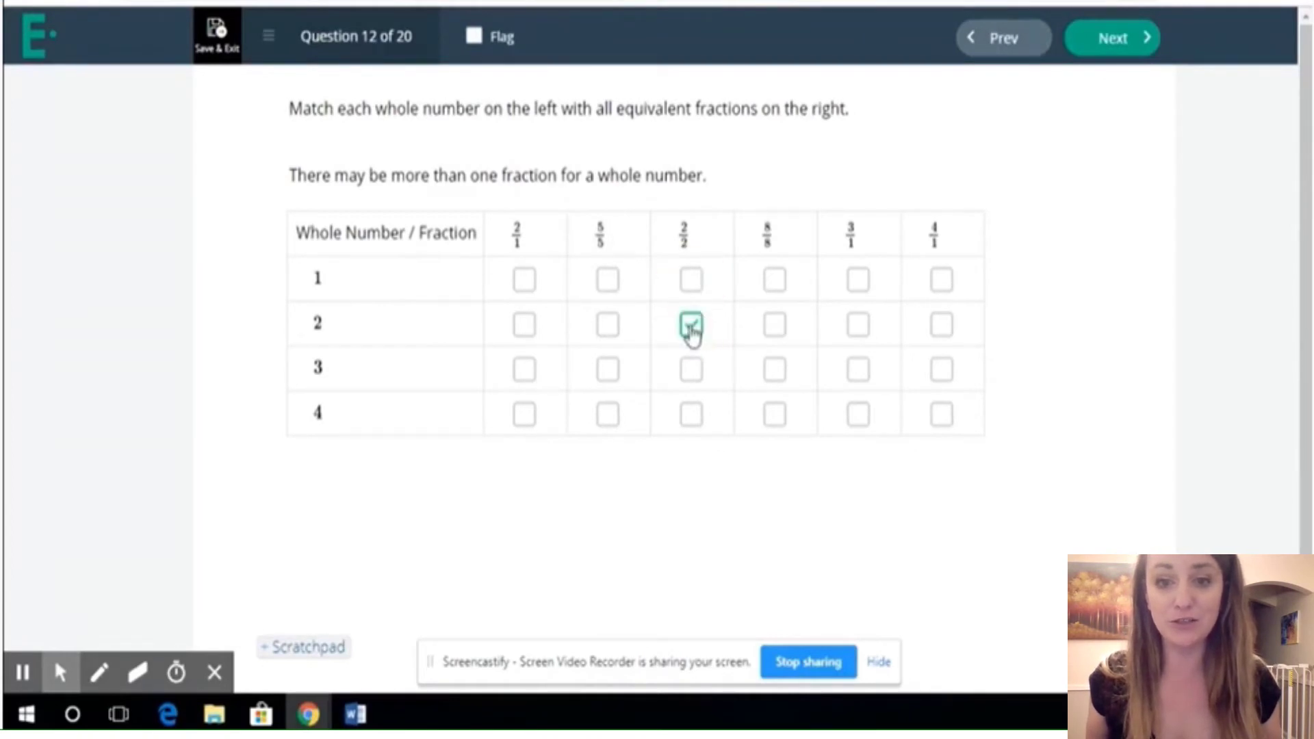
left_click(691, 326)
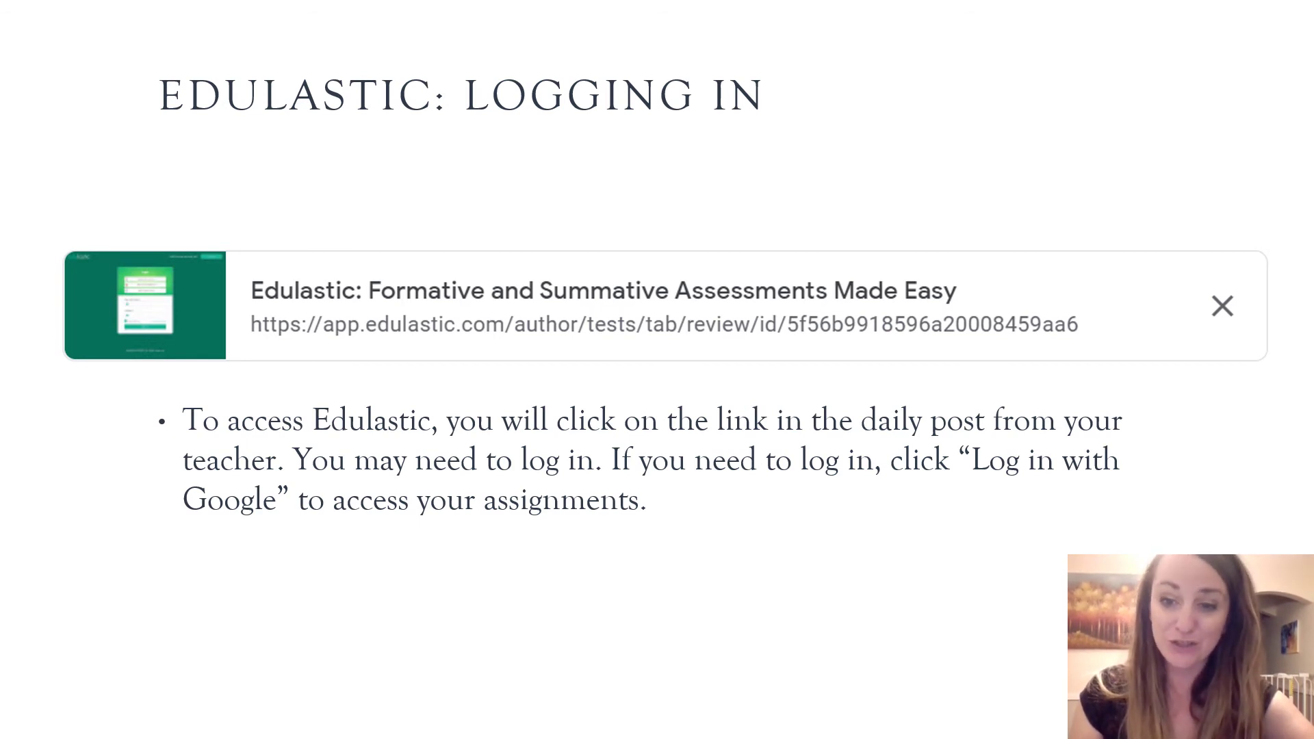
key("Right")
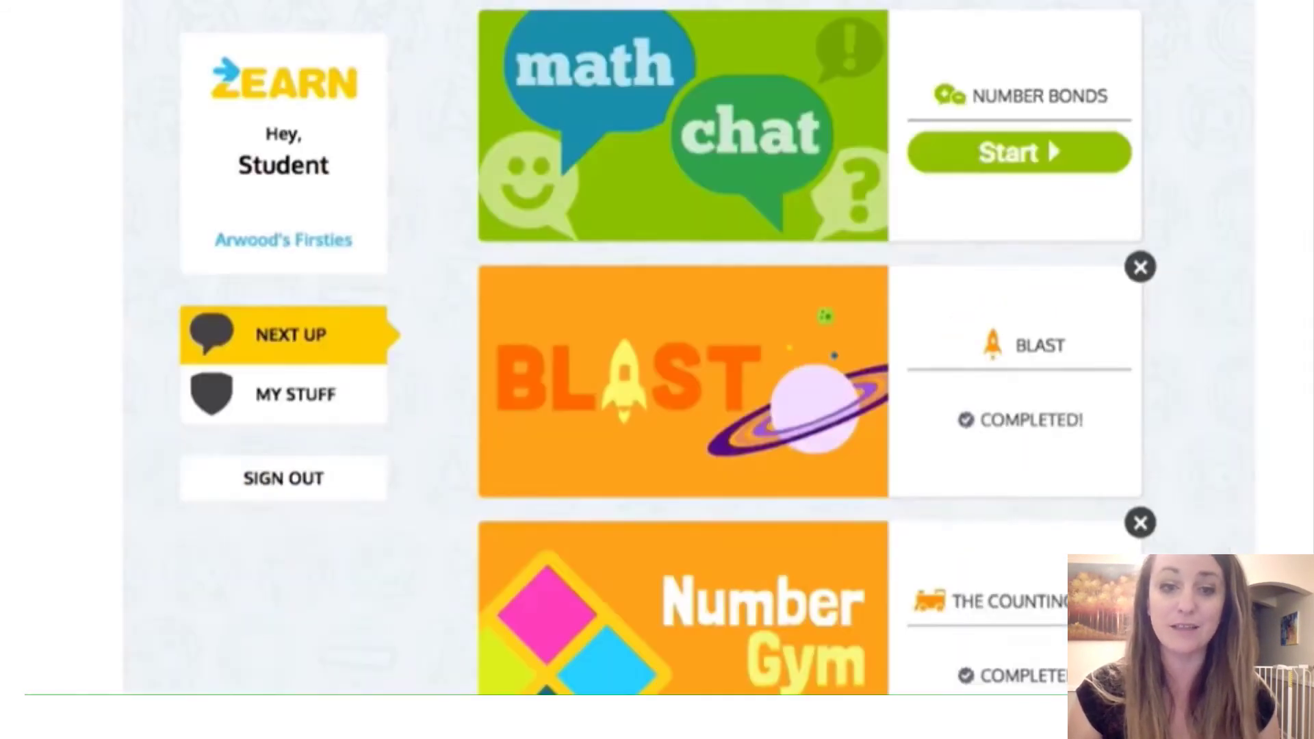
left_click(1054, 260)
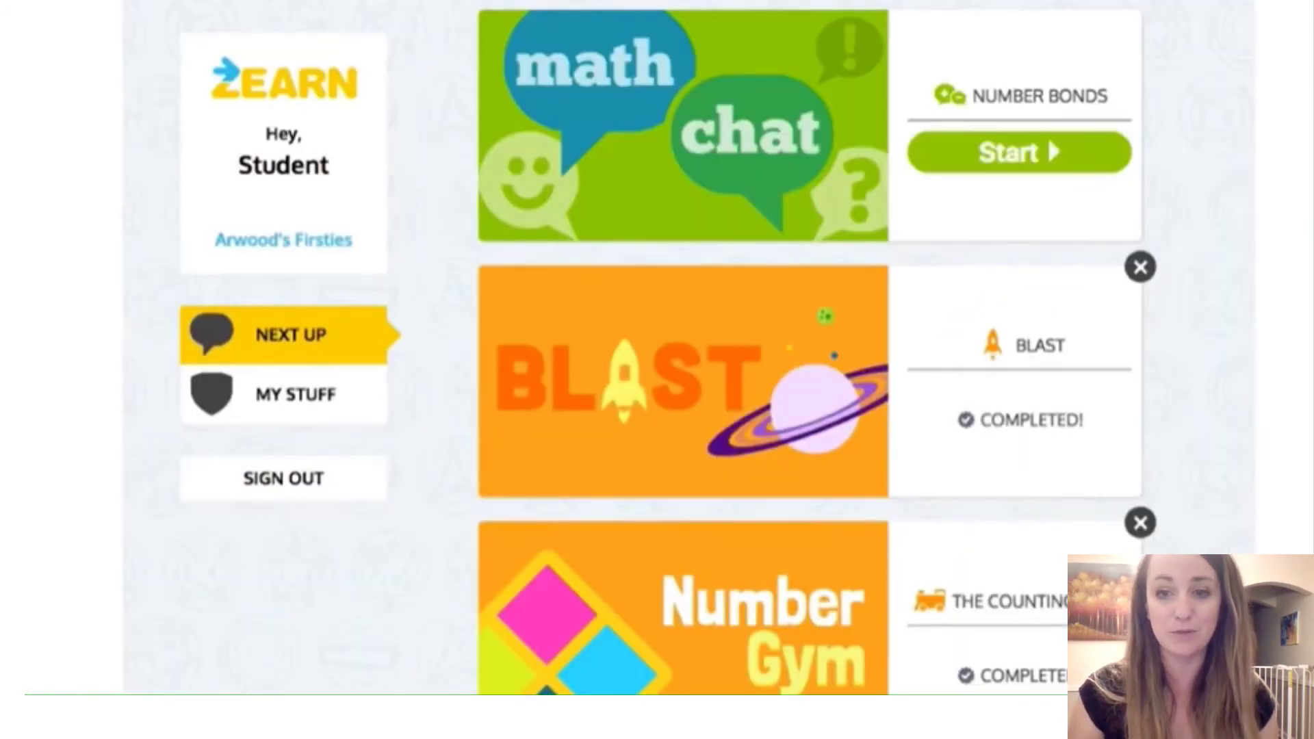